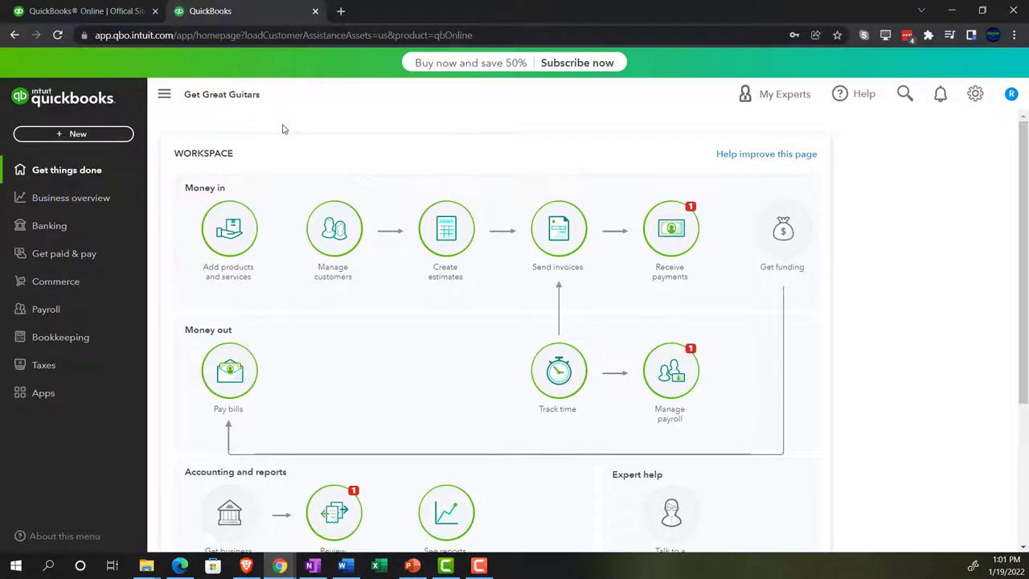
Step: Review the full list of customer, vendor, employee and other forms available for creating new transactions
key("ctrl+plus")
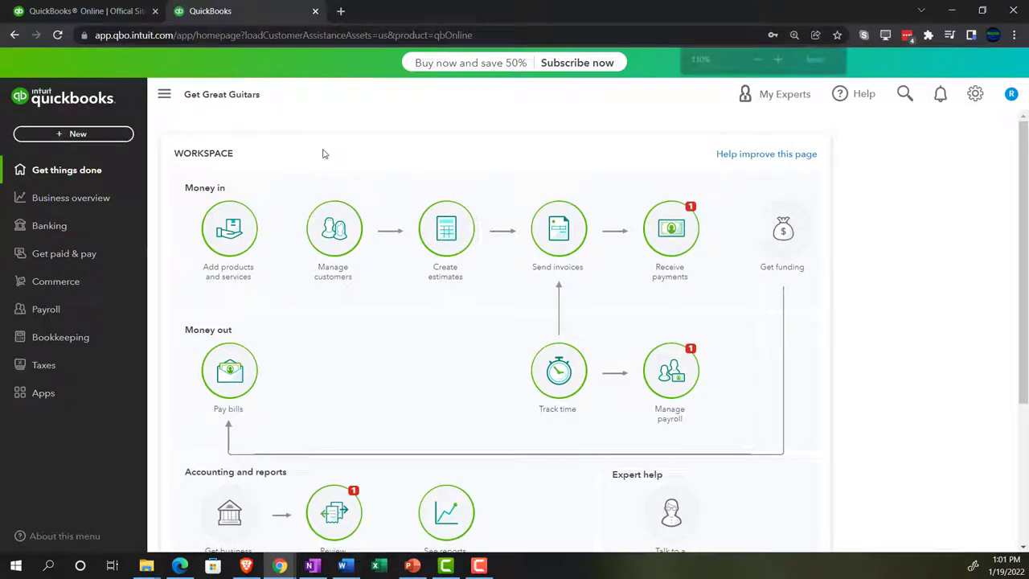
key("ctrl+plus")
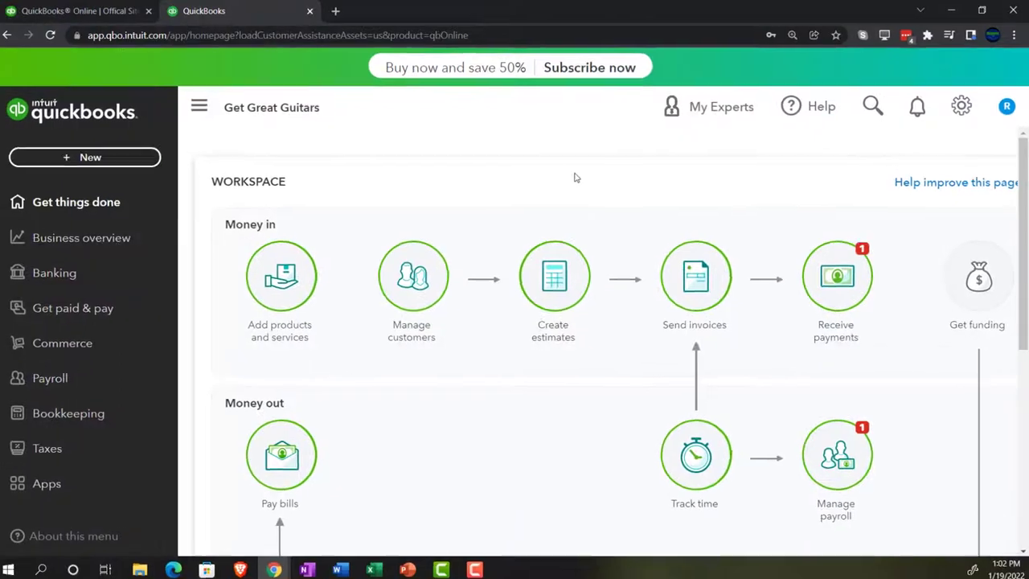
left_click(219, 275)
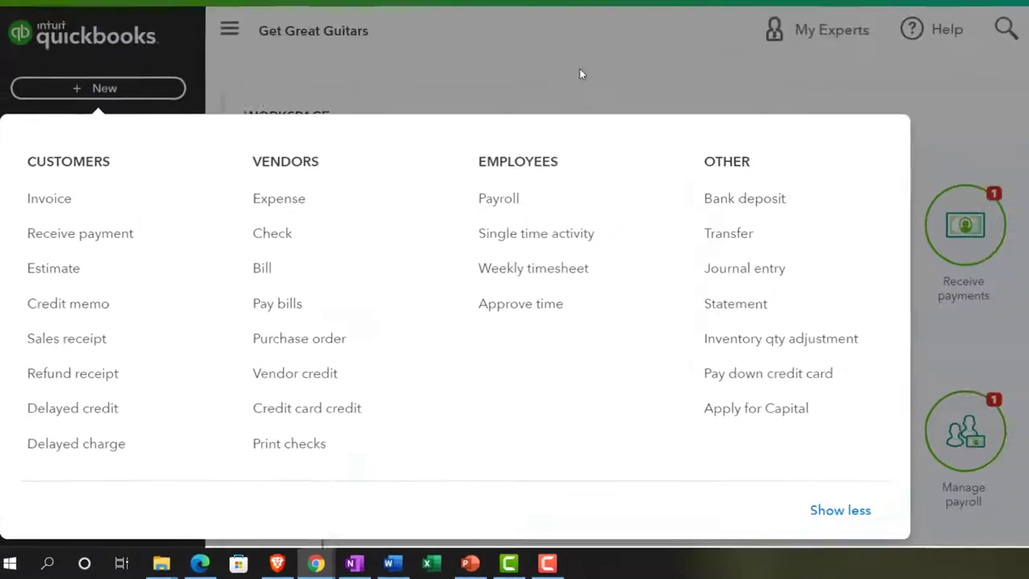
left_click(681, 29)
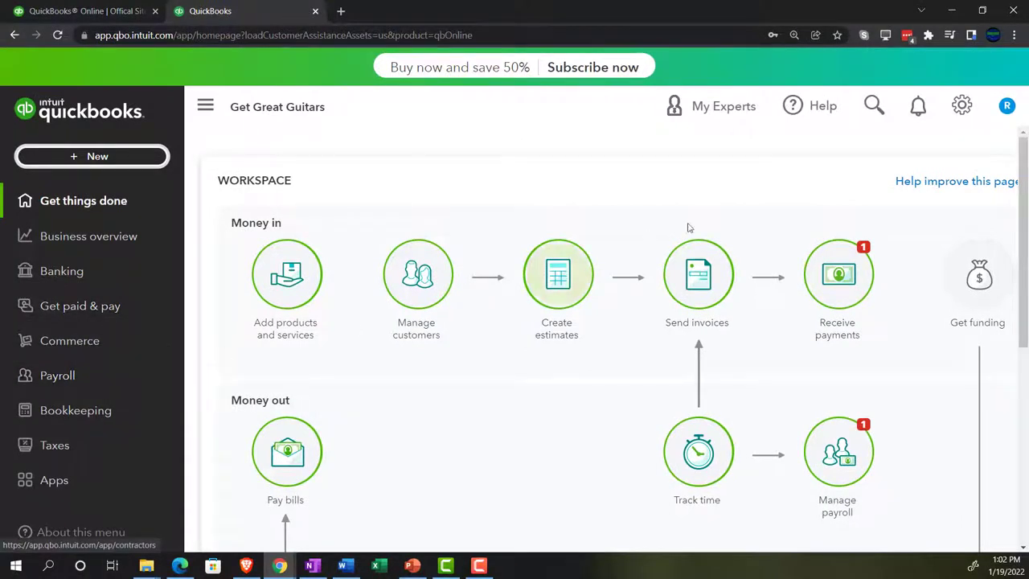
Step: Switch Get Great Guitars to Accountant view and compare its navigation with the sample company open in Edge
left_click(962, 106)
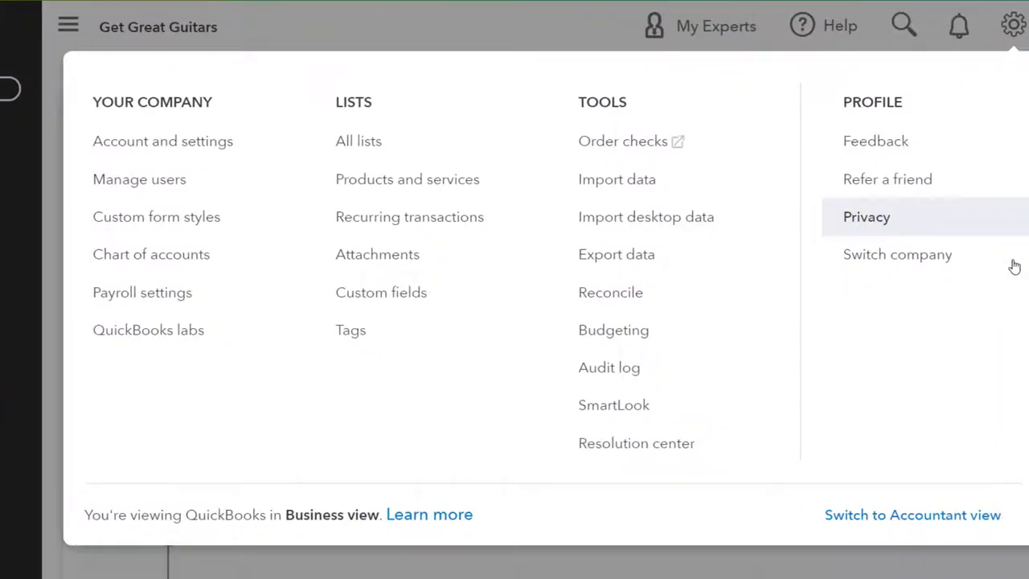
left_click(968, 527)
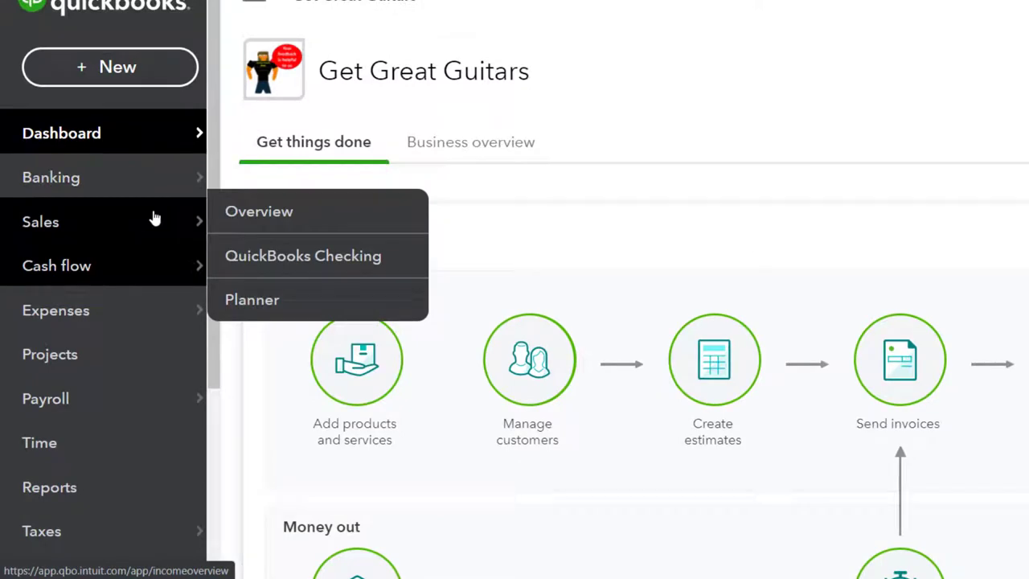
mouse_move(153, 217)
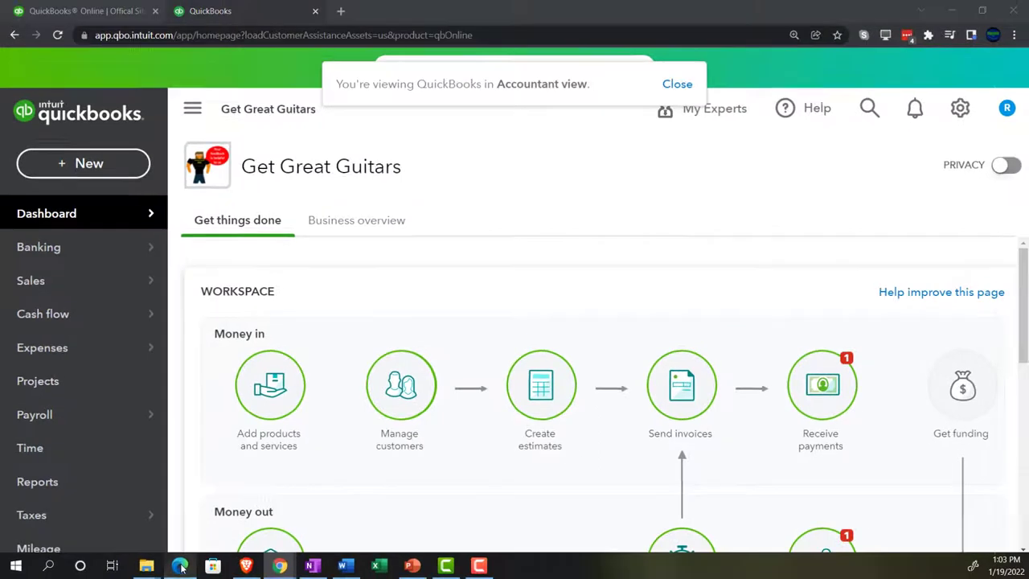
left_click(182, 567)
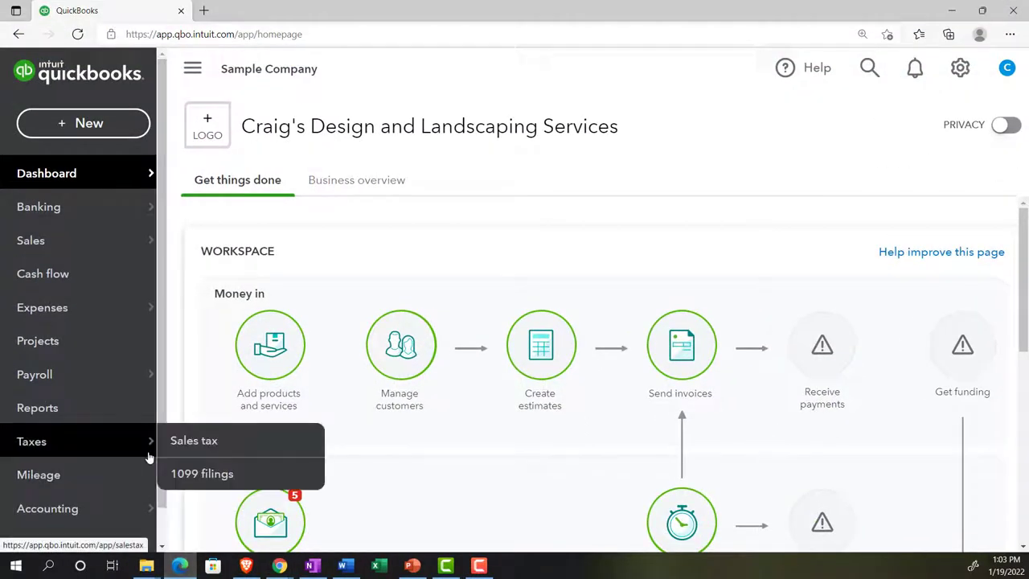
left_click(181, 566)
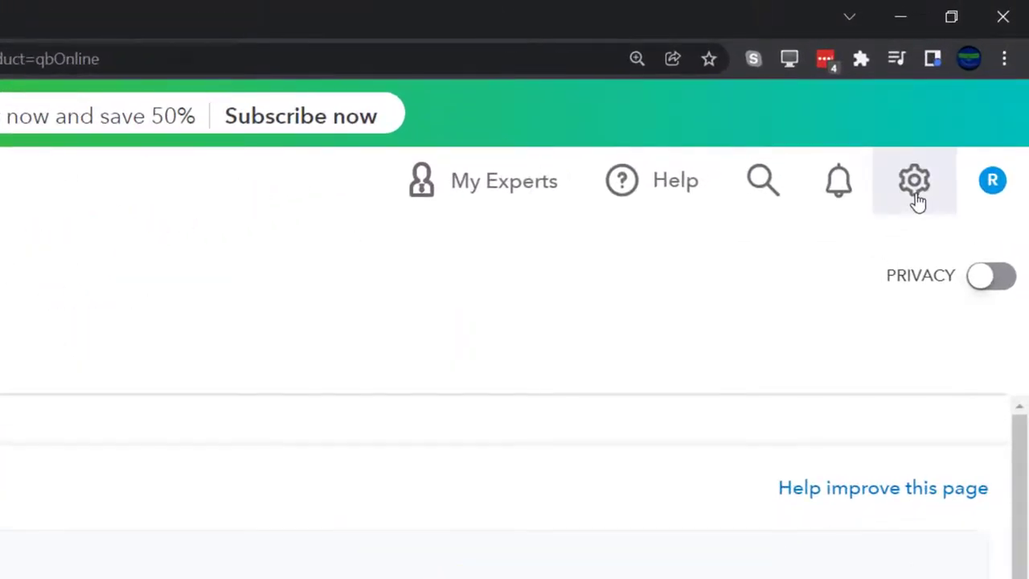
Step: Switch Get Great Guitars back to Business view
left_click(916, 198)
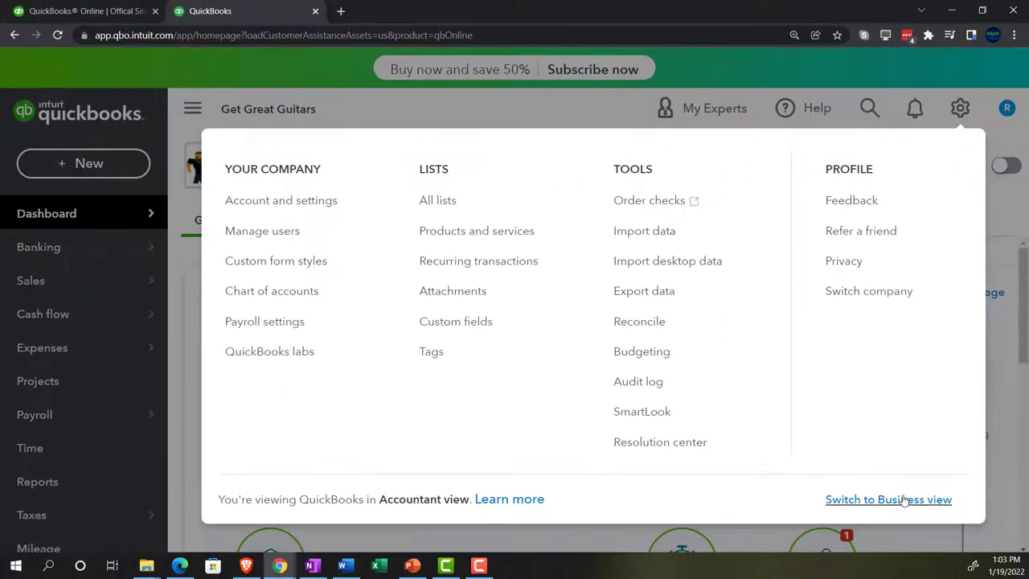
left_click(903, 500)
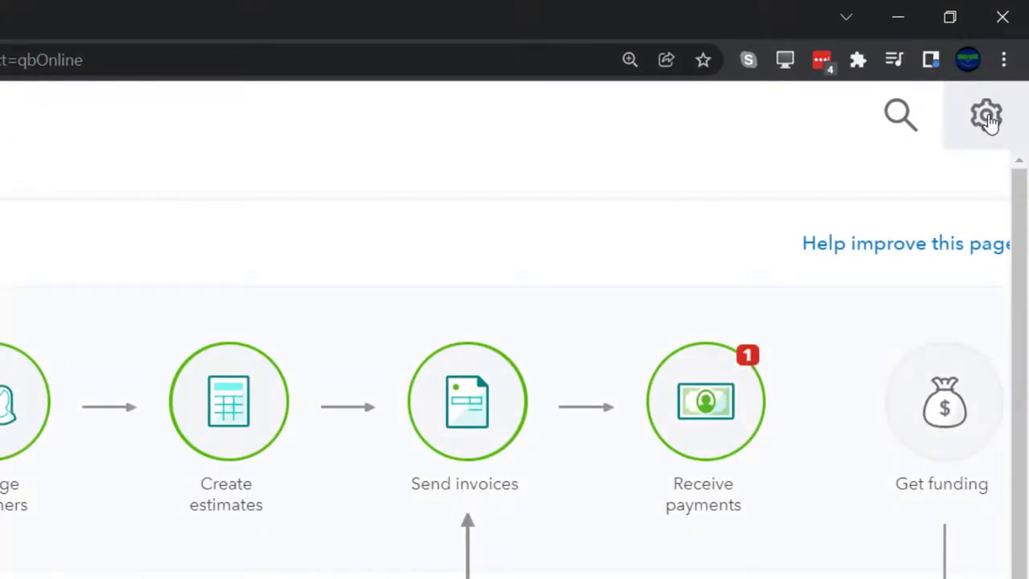
Step: Open the Billing & Subscription section of the company's Account and Settings
left_click(987, 117)
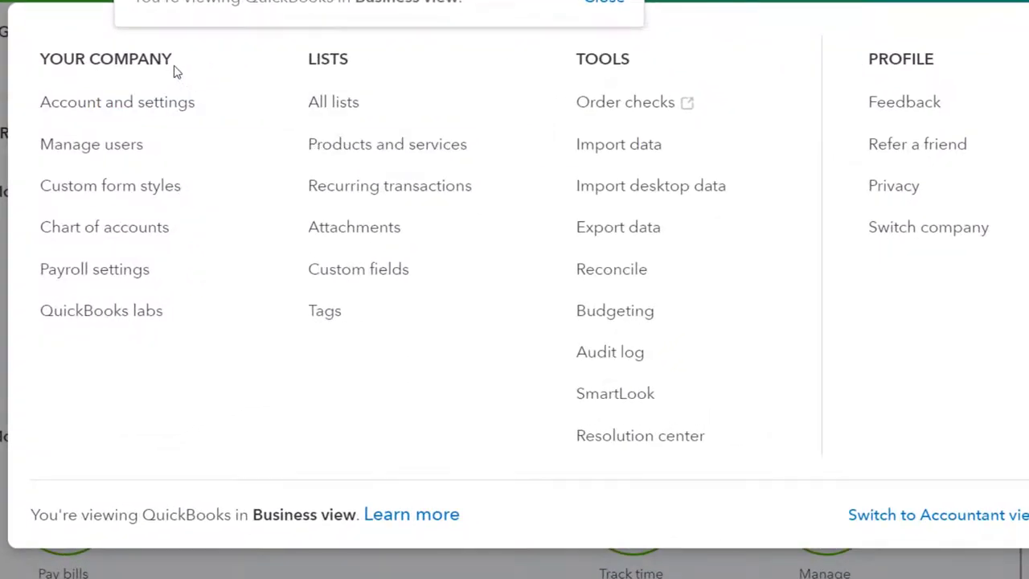
left_click(181, 108)
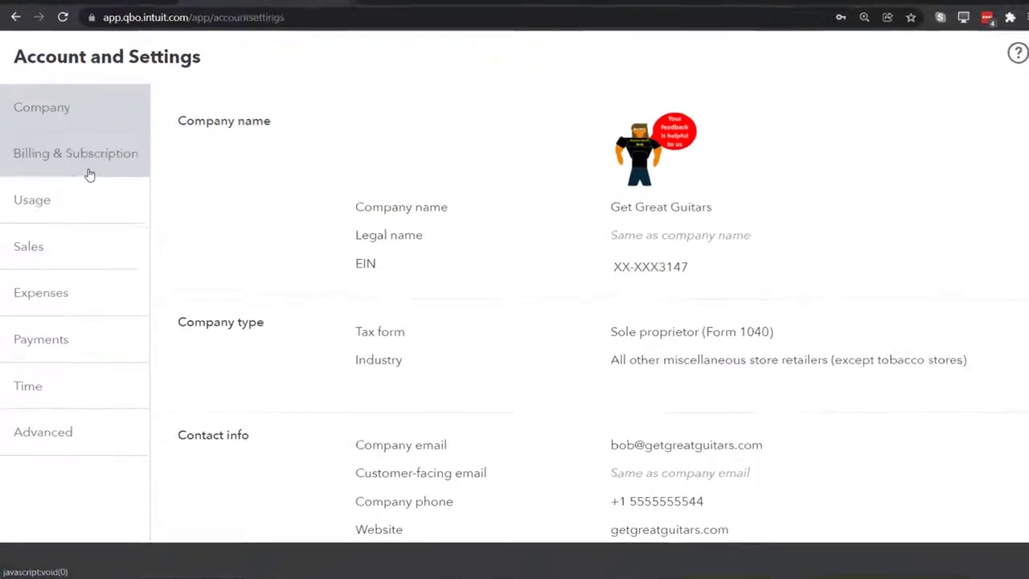
left_click(89, 173)
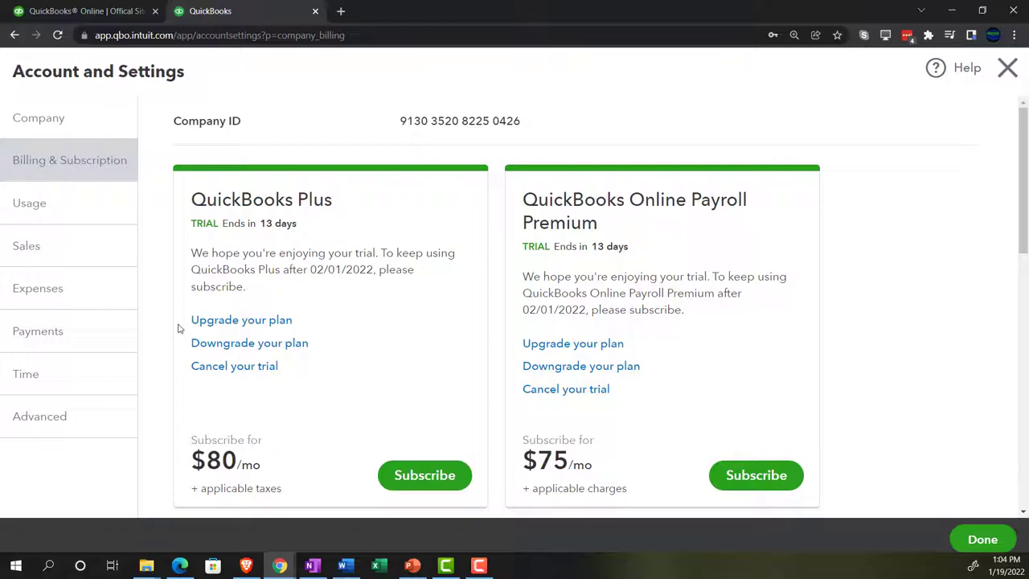
Step: Examine the Small Business plans and their prices on the QuickBooks Online website
left_click(92, 9)
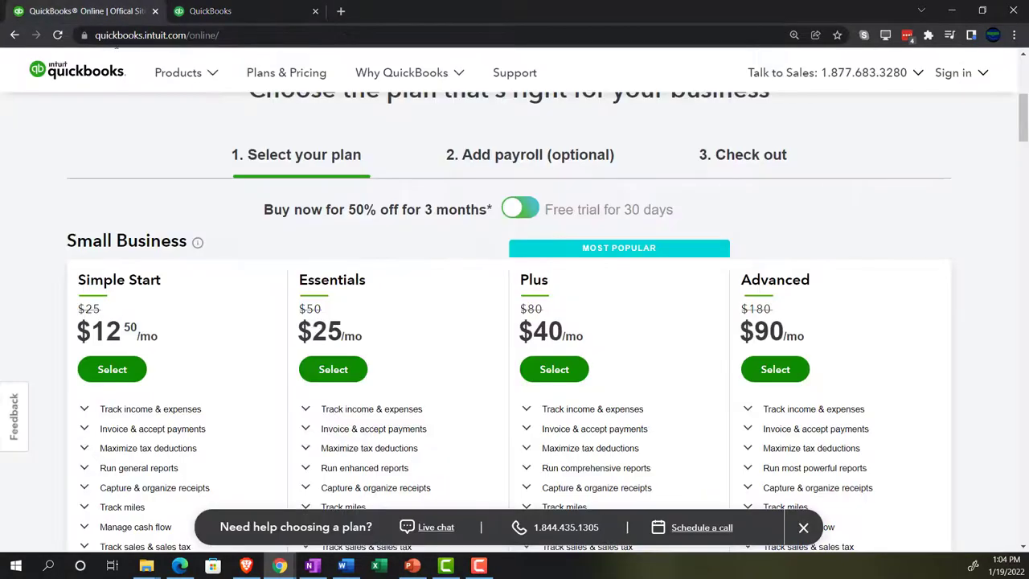
scroll(133, 181, "down", 1)
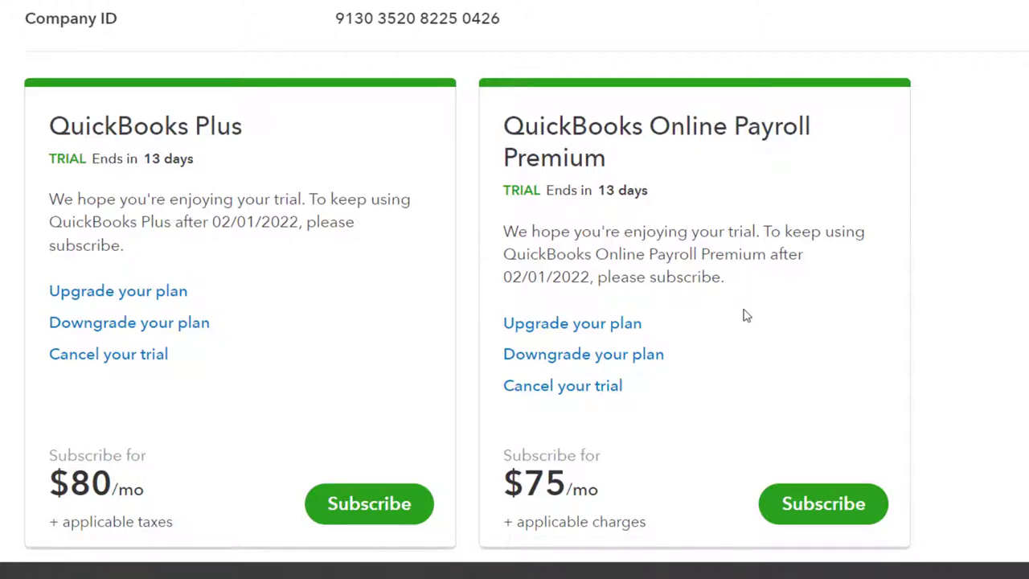
Step: Review the subscriptions and add-on offers on the Billing & Subscription page, down to Checks and supplies
scroll(745, 315, "down", 5)
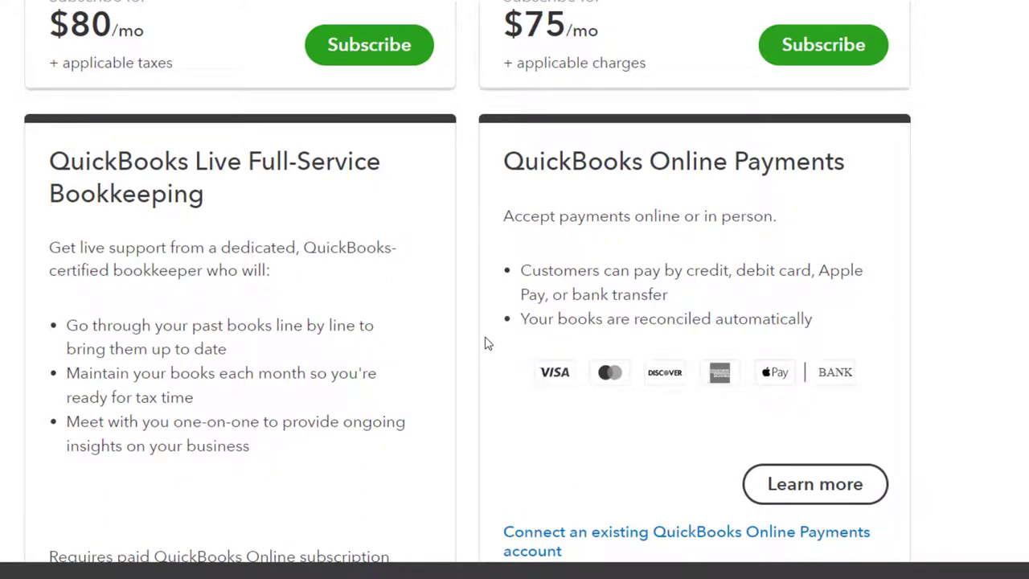
scroll(486, 343, "down", 1)
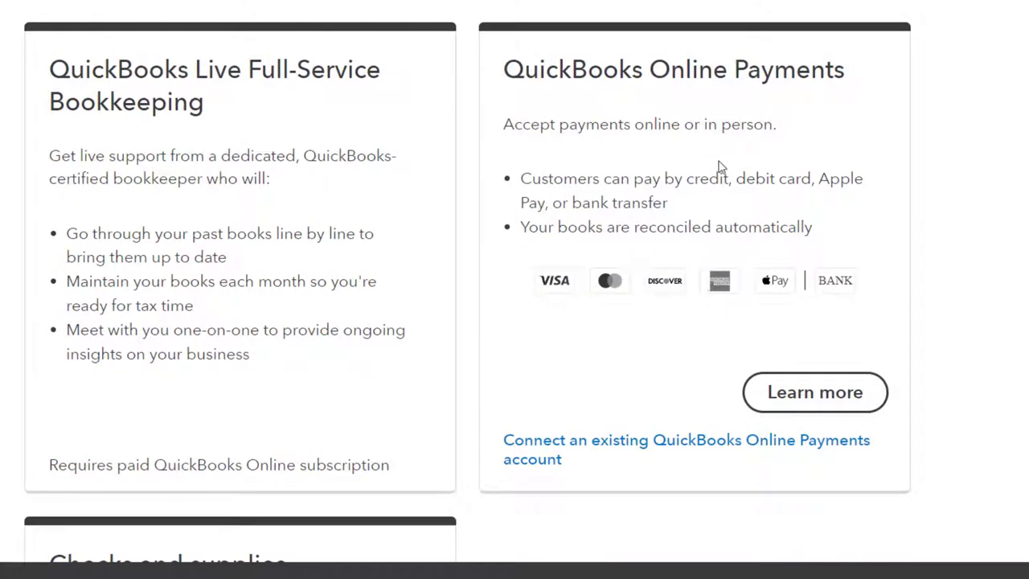
scroll(721, 168, "down", 4)
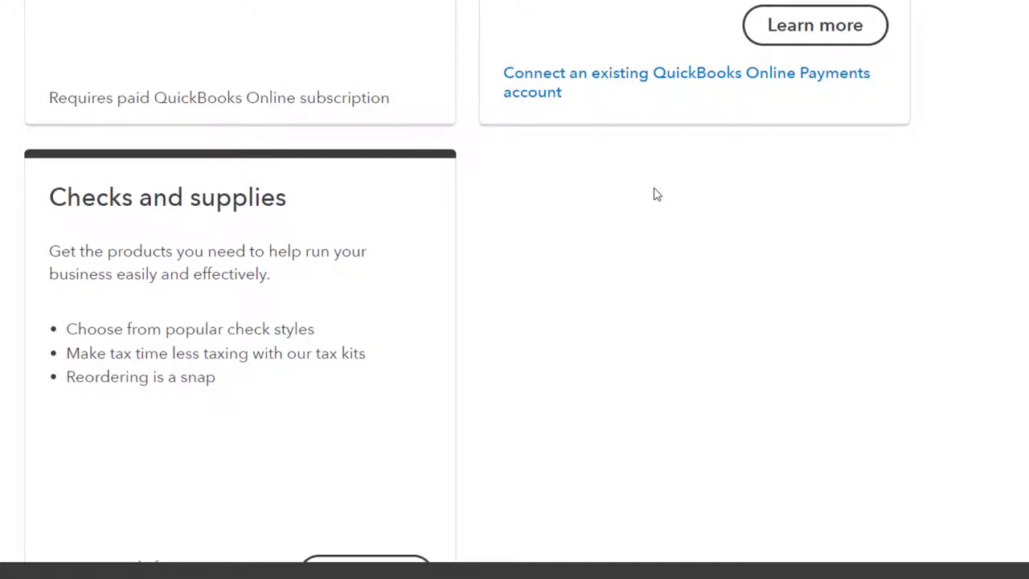
scroll(654, 195, "down", 1)
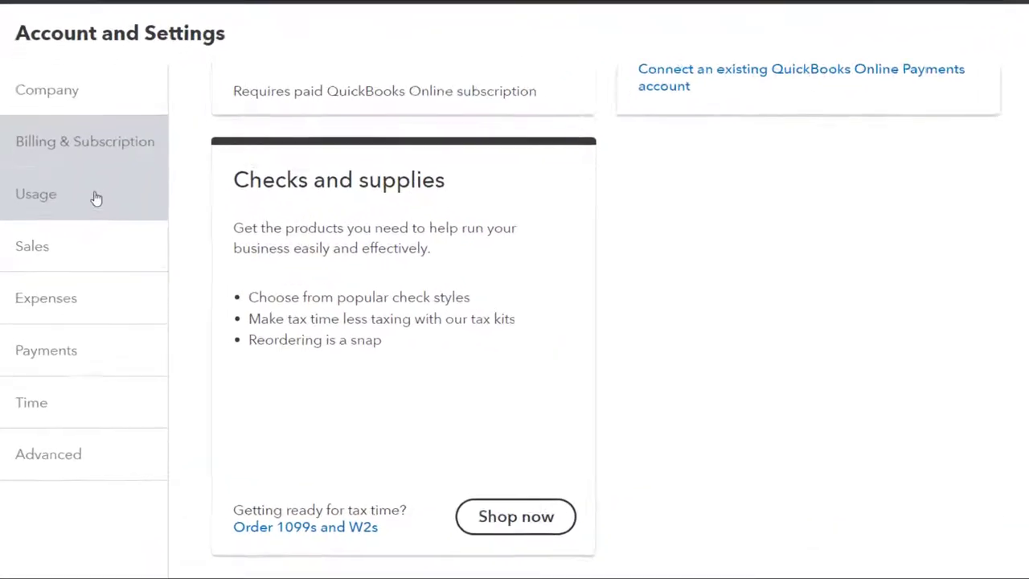
Step: View the Usage limits, follow the billable users link, and reach the same Manage users page from the company settings
left_click(93, 200)
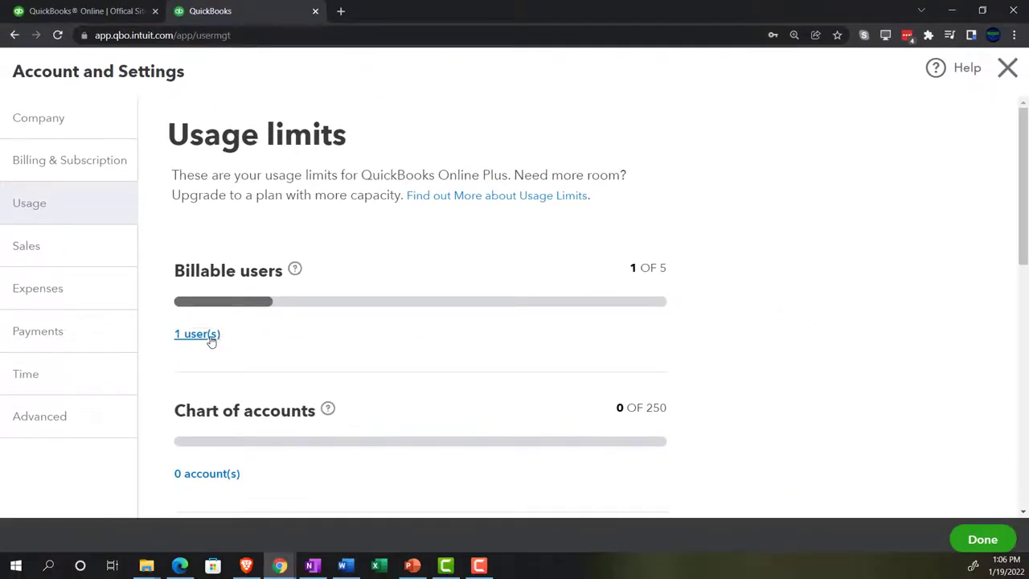
left_click(210, 341)
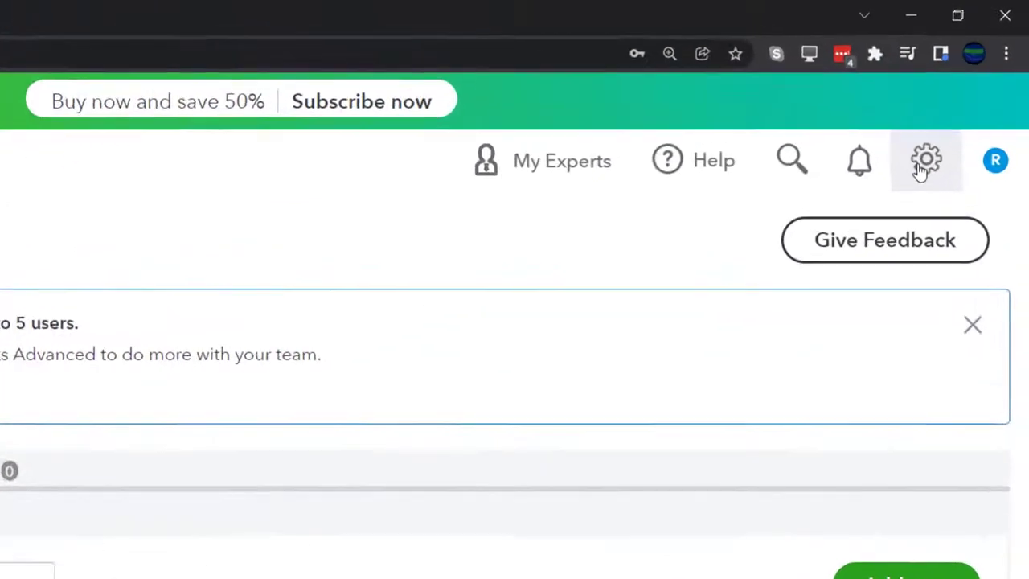
left_click(959, 108)
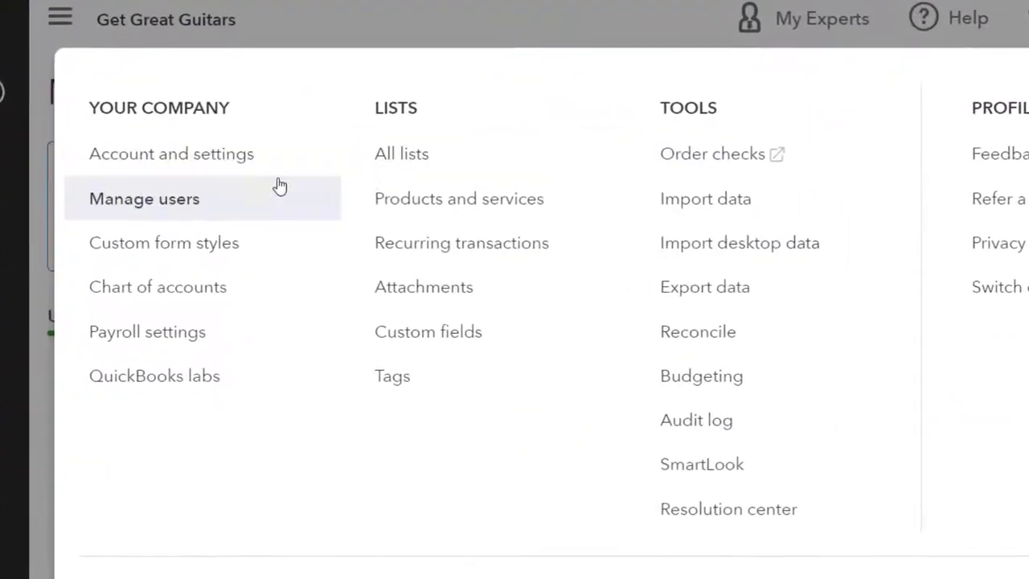
left_click(183, 207)
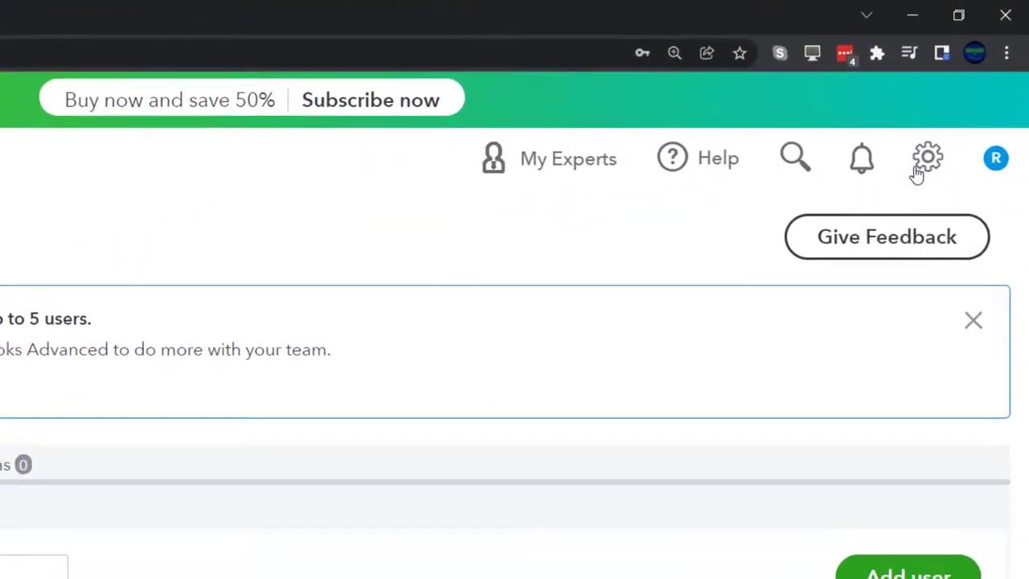
Step: Return to the Usage section of Account and Settings, switching sections without saving
left_click(917, 176)
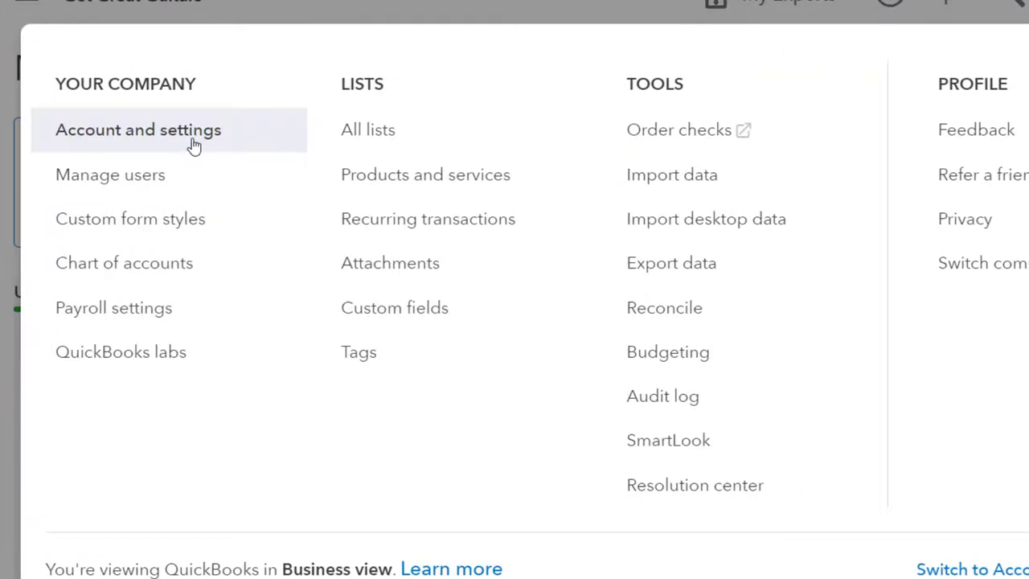
left_click(193, 145)
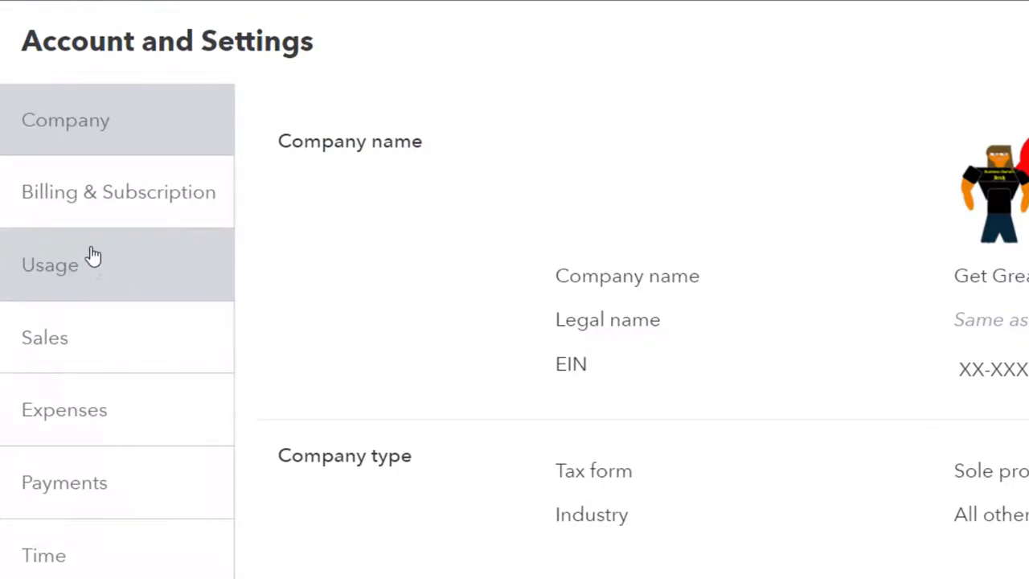
left_click(89, 270)
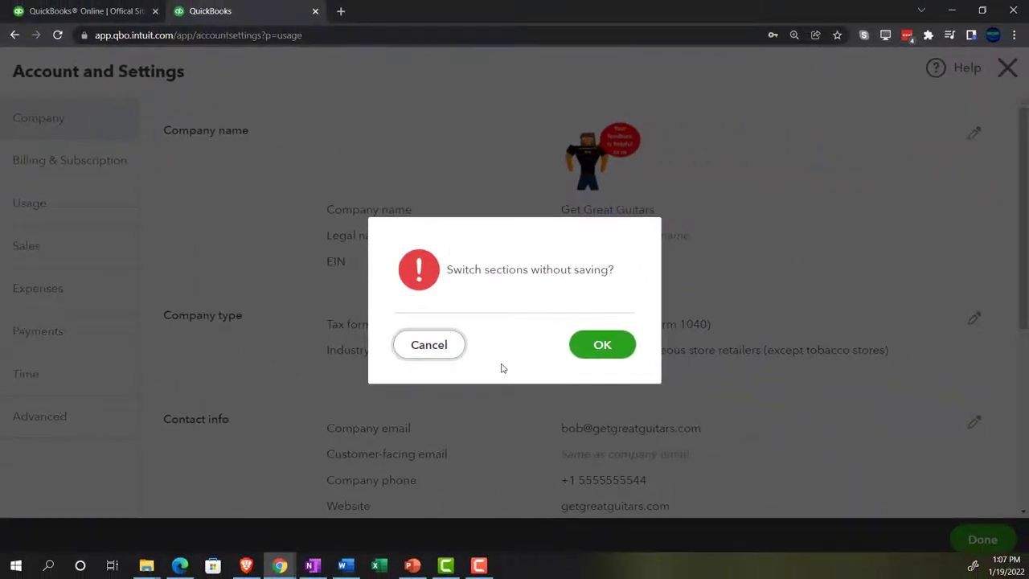
left_click(582, 351)
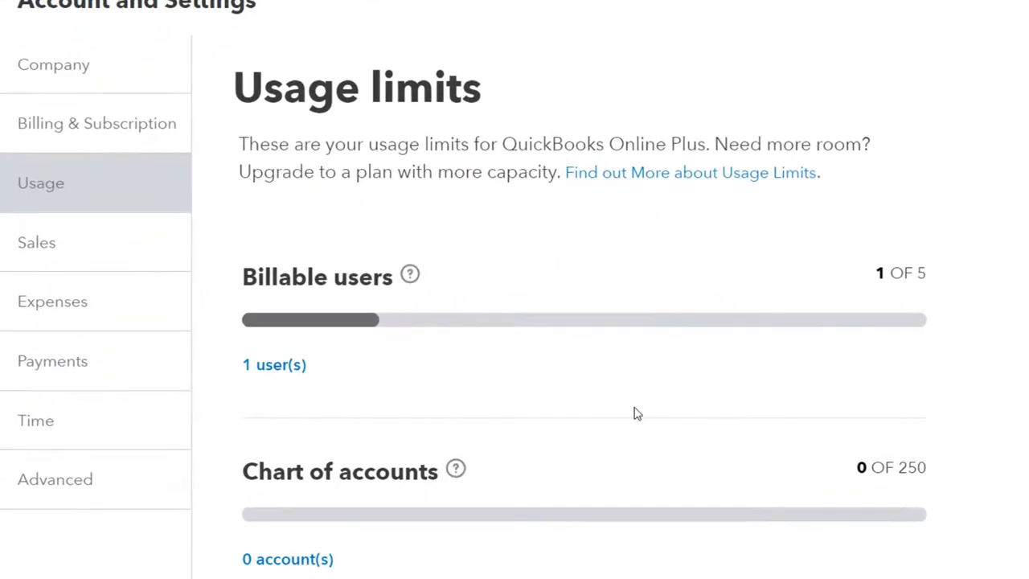
Step: Examine the usage limits for billable users, chart of accounts and tag groups, plus the QuickBooks Online Advanced upgrade offer
scroll(457, 367, "down", 1)
scroll(547, 394, "down", 1)
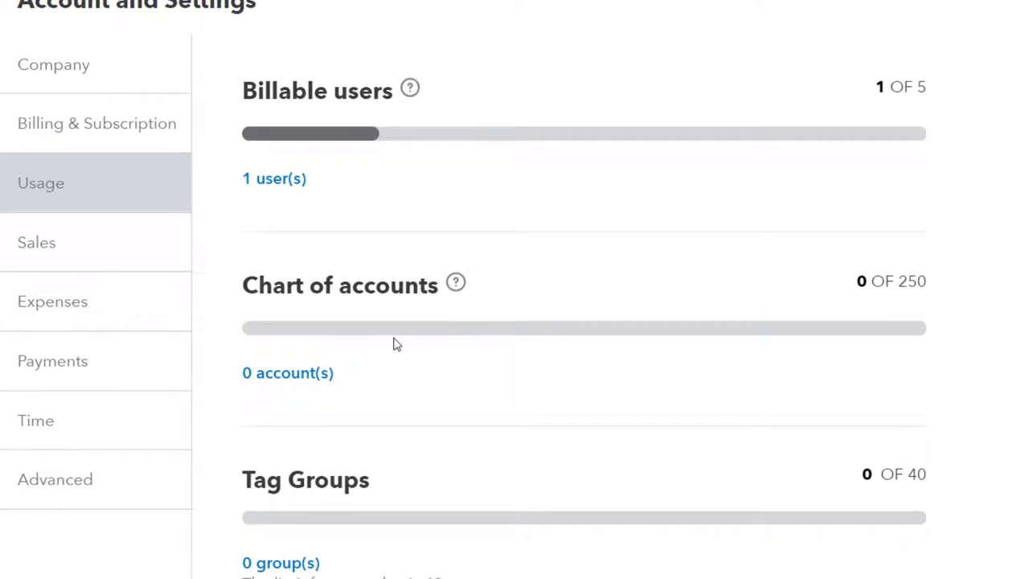
scroll(400, 333, "down", 1)
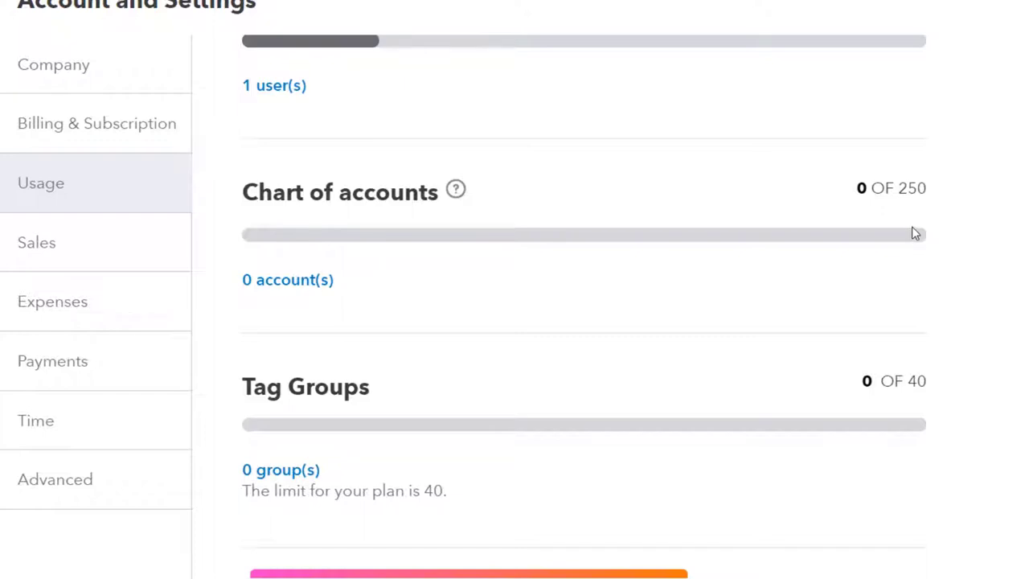
scroll(914, 233, "down", 1)
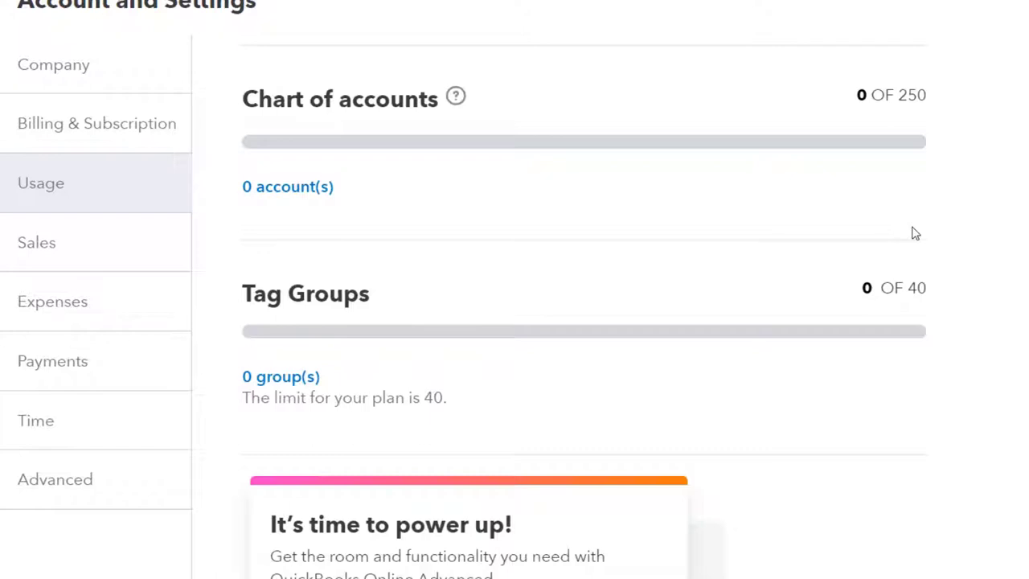
scroll(914, 233, "down", 1)
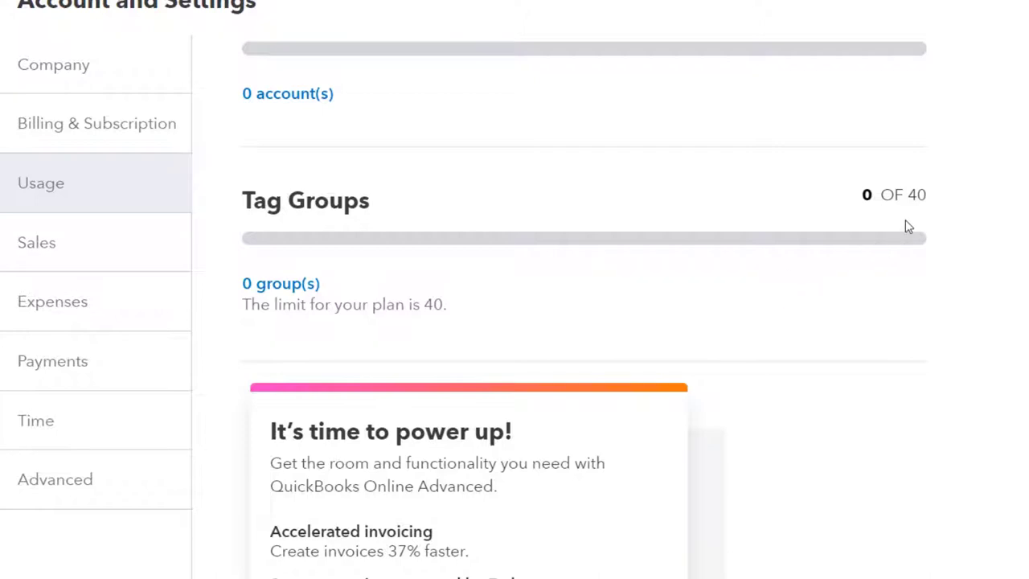
scroll(906, 226, "down", 3)
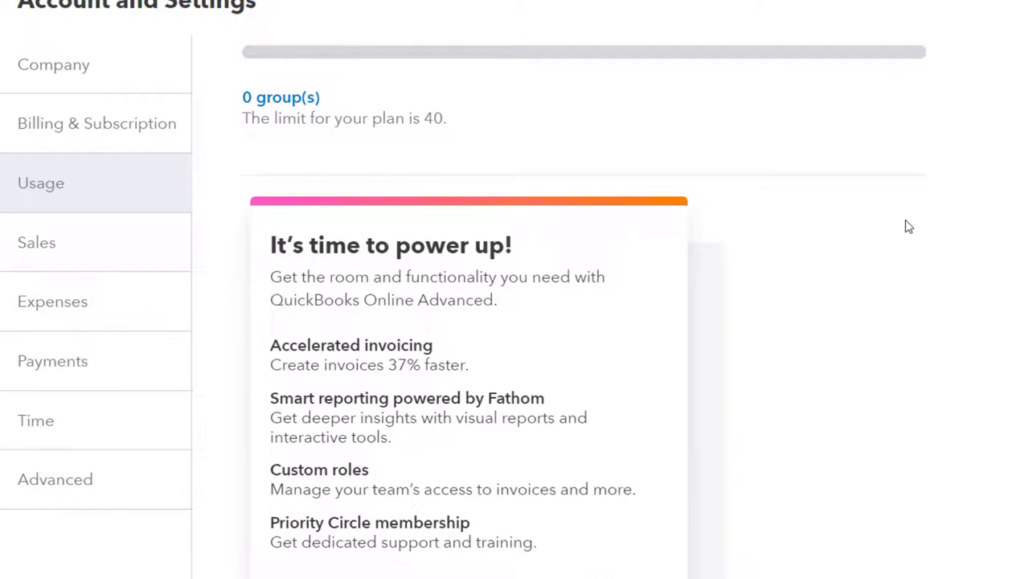
scroll(906, 226, "down", 2)
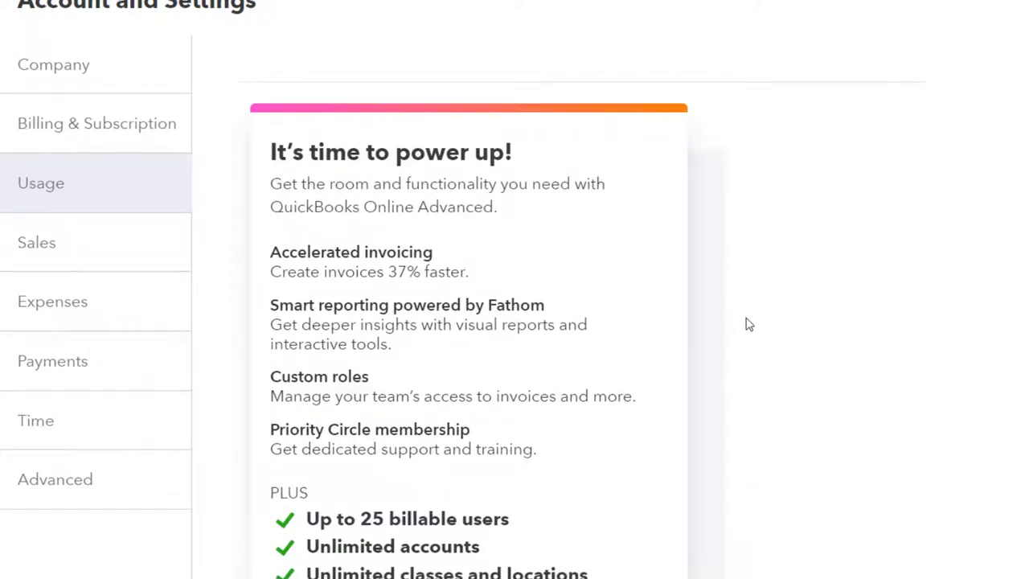
Step: From the Sales settings, open the form look and feel customization and view the form types offered for a new custom style
left_click(69, 255)
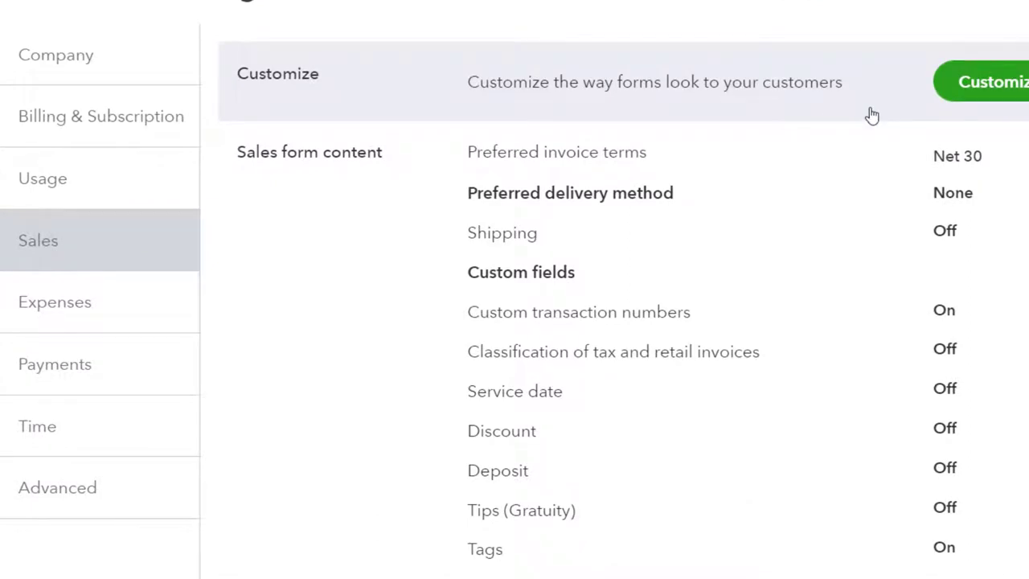
left_click(996, 82)
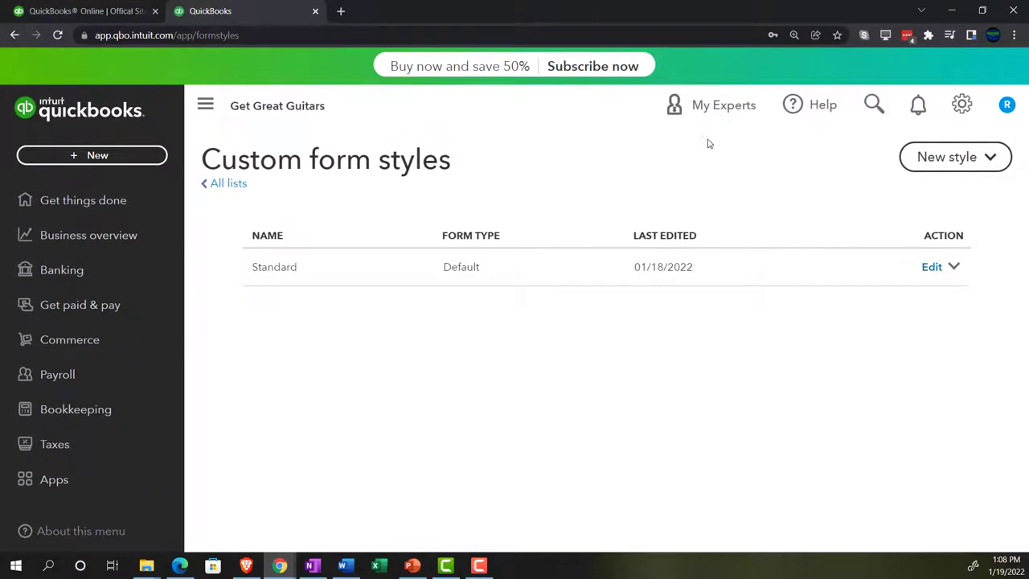
left_click(989, 157)
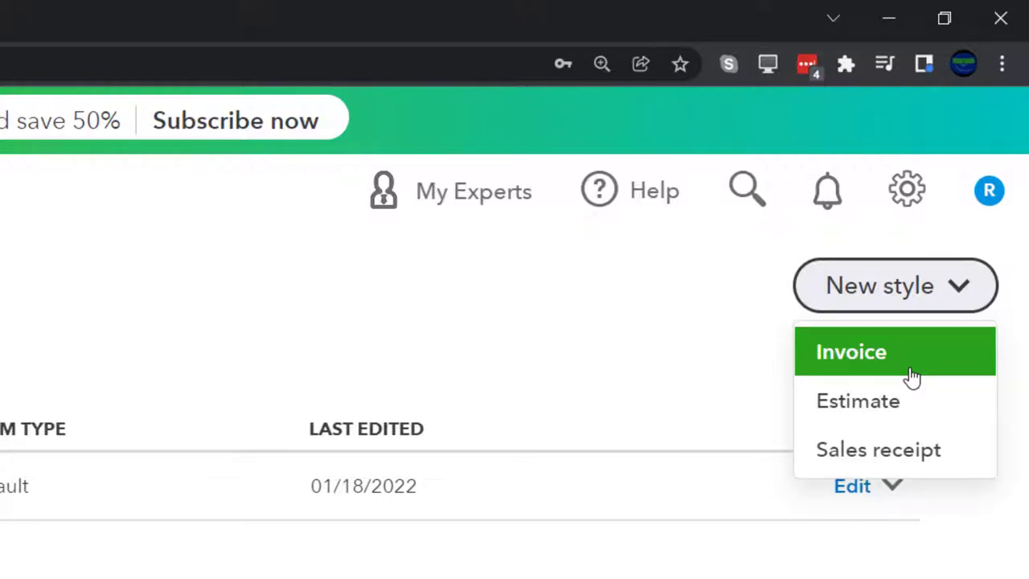
left_click(671, 578)
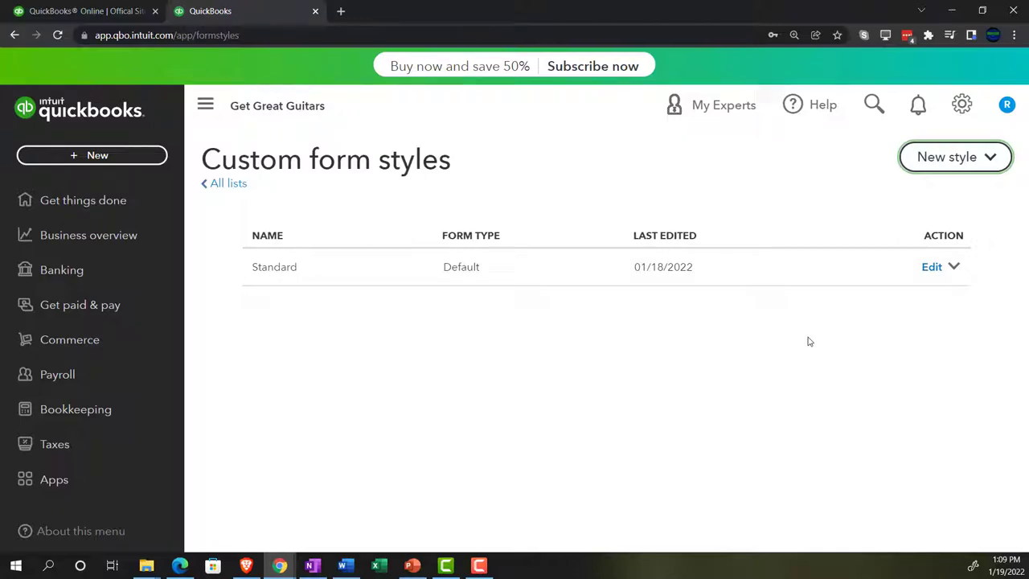
Step: Return to the Sales section of Account and Settings and open Sales form content for editing
left_click(962, 104)
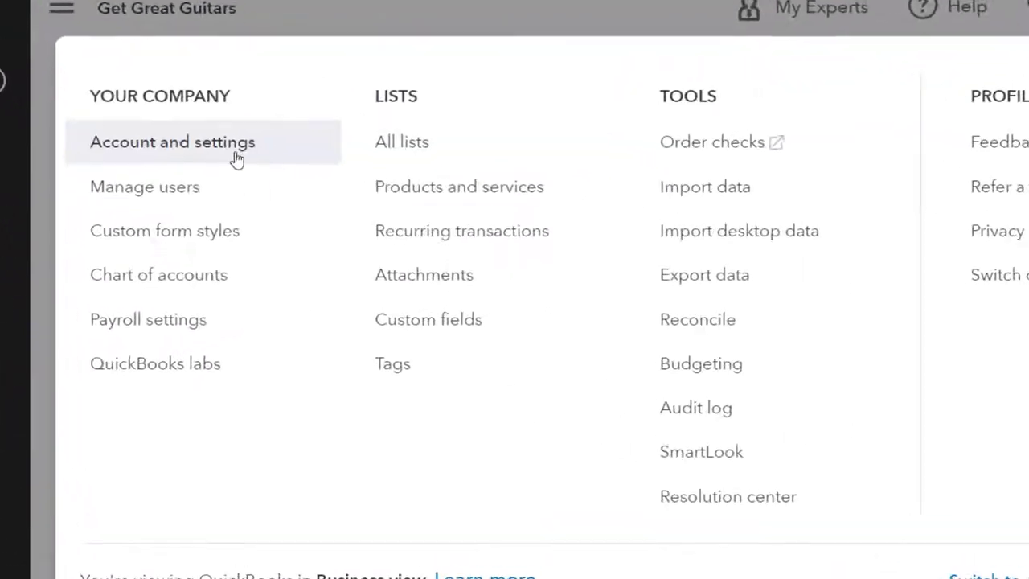
left_click(0, 301)
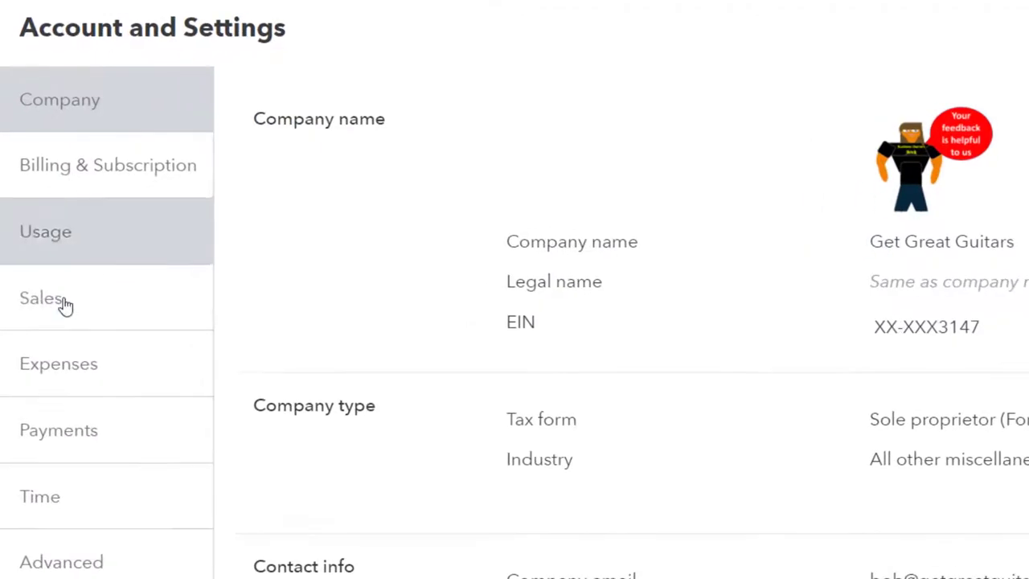
left_click(50, 277)
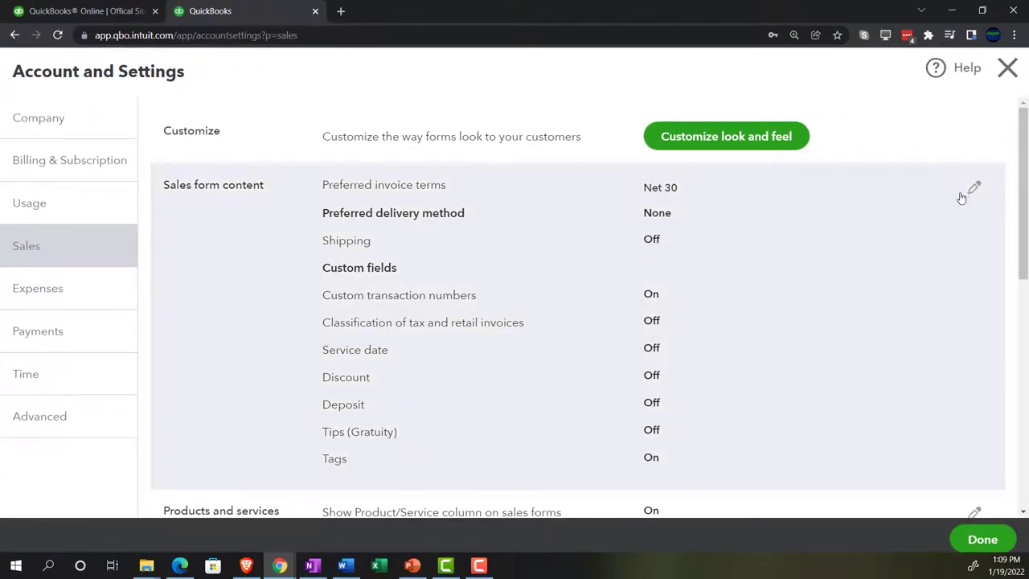
left_click(875, 281)
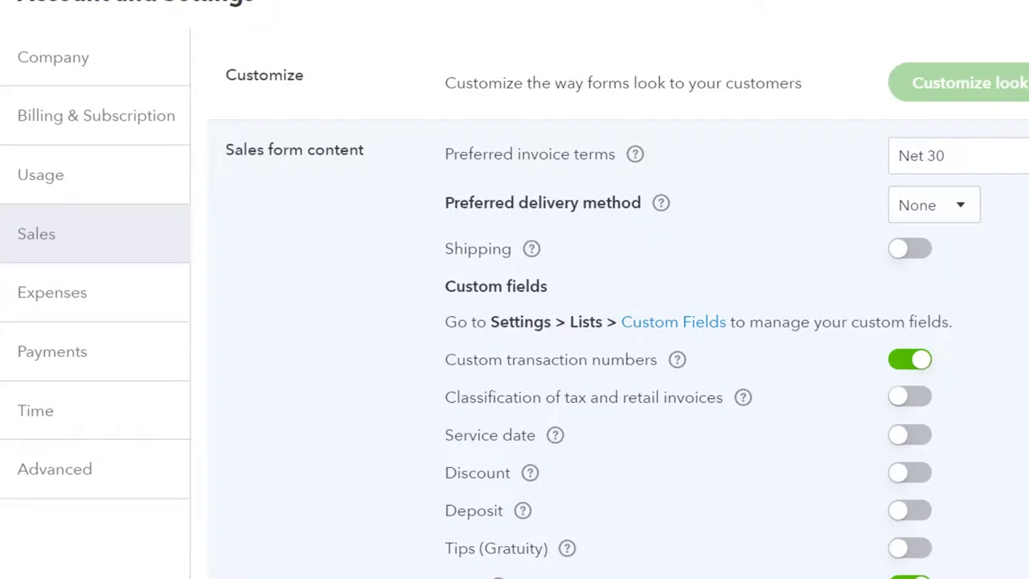
Step: Read the help note on Preferred invoice terms and view the available terms, leaving Net 30 selected
left_click(633, 164)
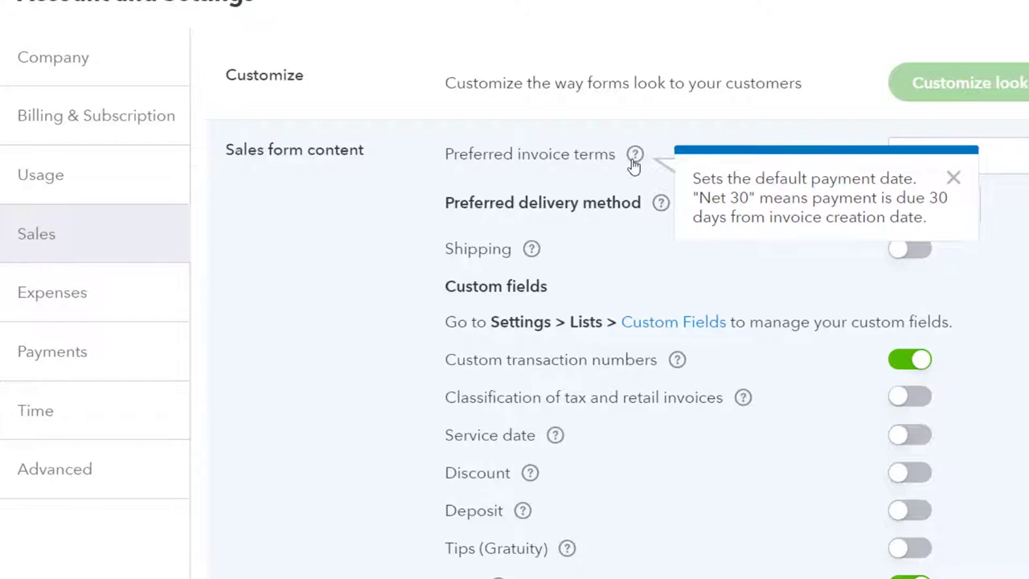
left_click(634, 164)
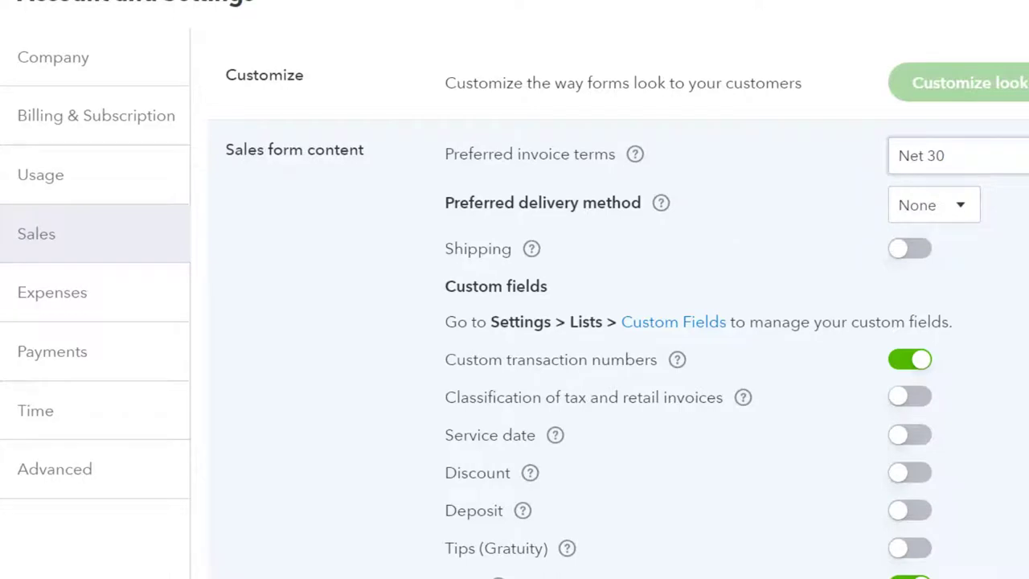
left_click(957, 156)
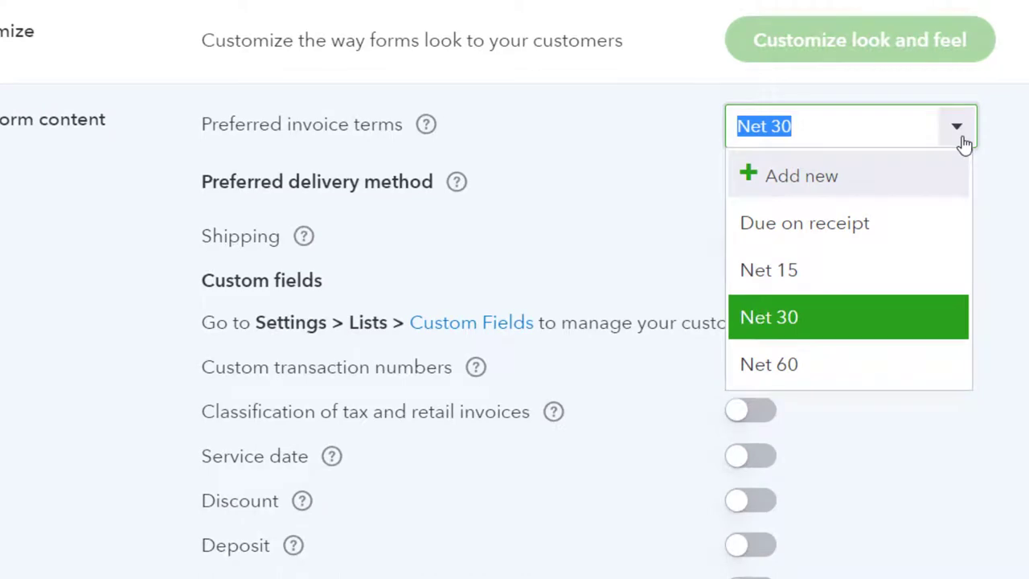
left_click(957, 126)
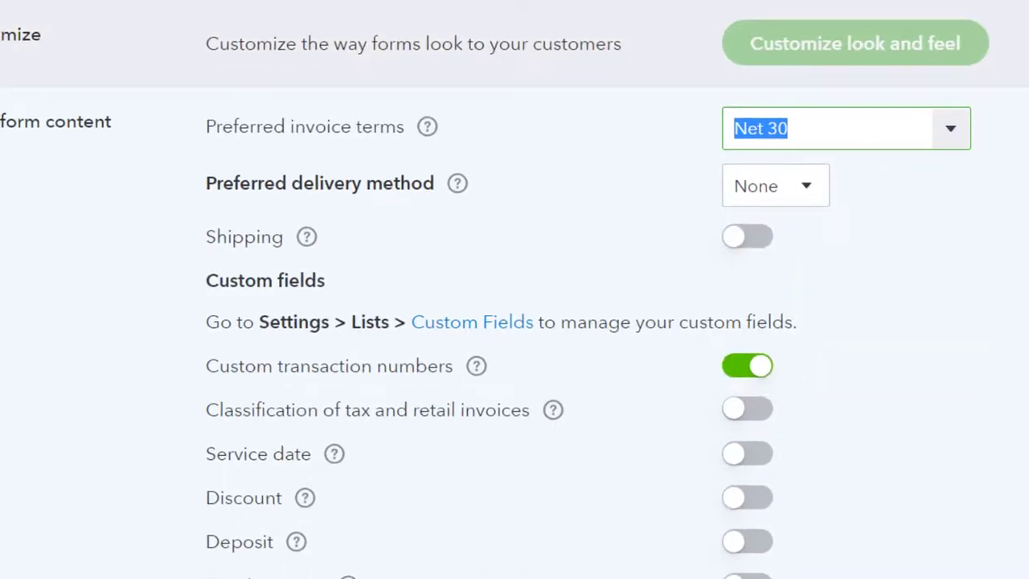
Step: Leave Account and Settings and open the Terms list from the company's full set of lists
left_click(1004, 70)
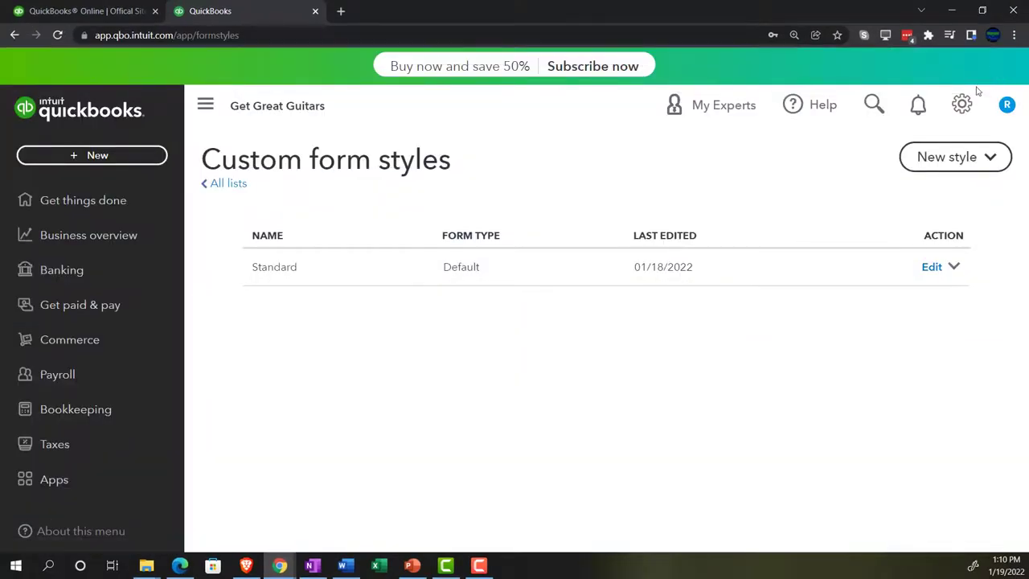
left_click(962, 104)
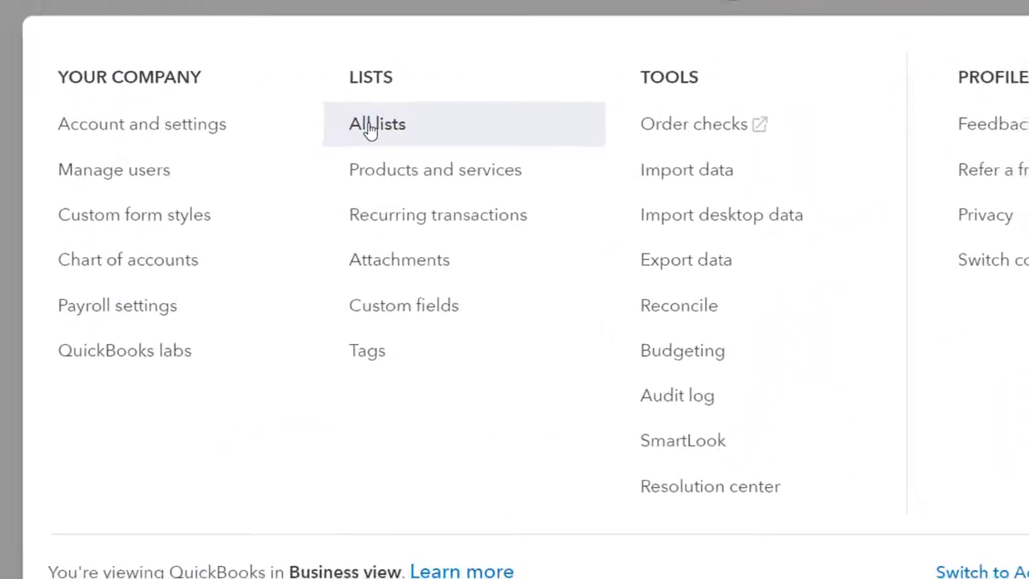
left_click(369, 128)
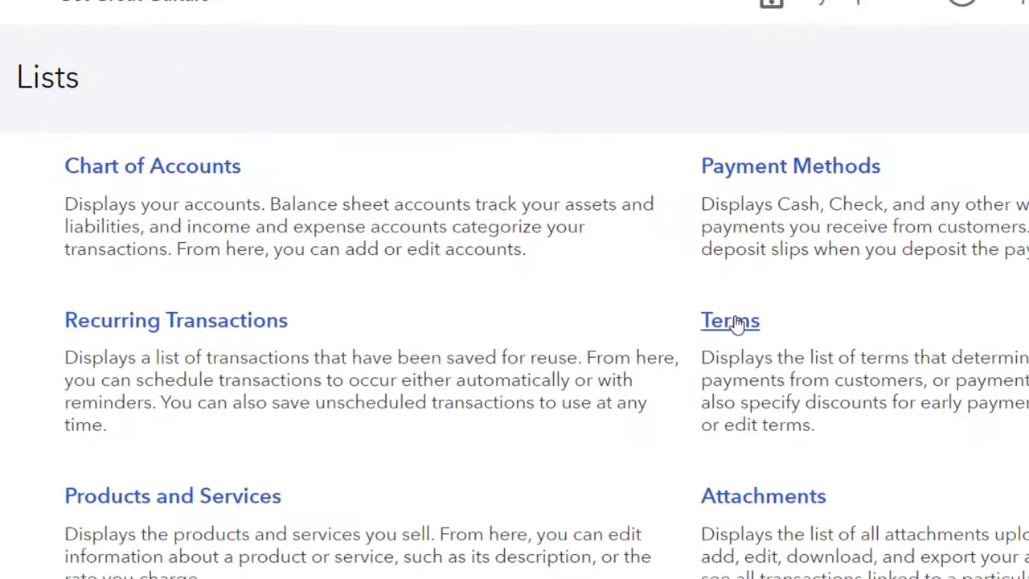
left_click(676, 312)
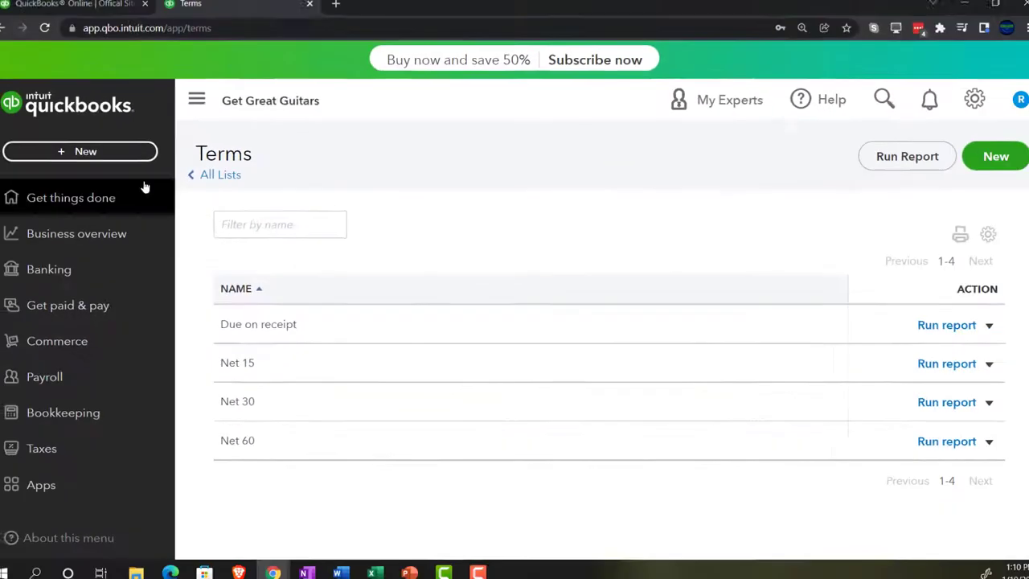
Step: Start a new customer invoice to inspect its Terms field, dismiss the customer info tour tip, and close the invoice without saving
left_click(96, 156)
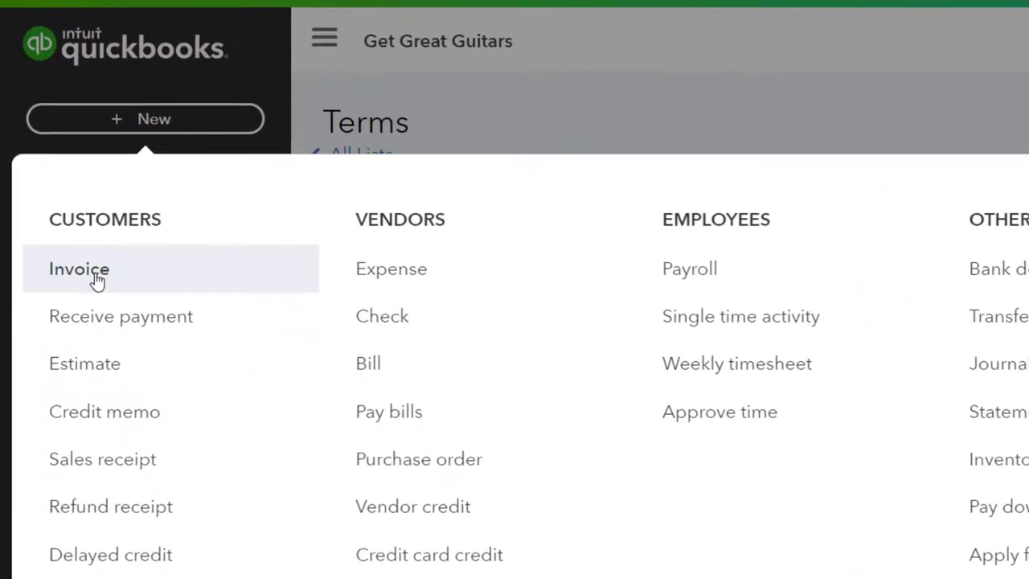
left_click(48, 259)
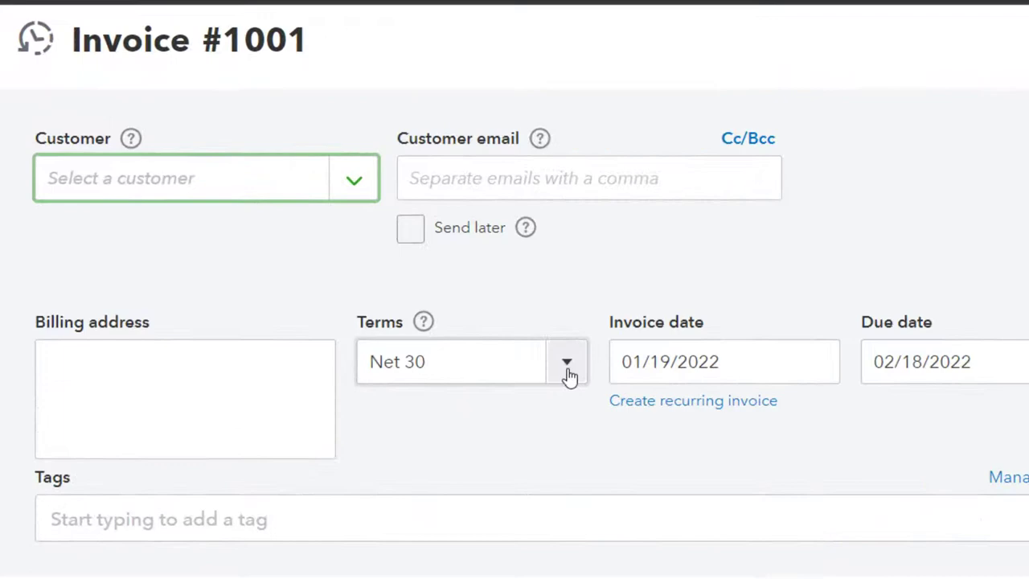
left_click(383, 284)
left_click(590, 386)
left_click(587, 386)
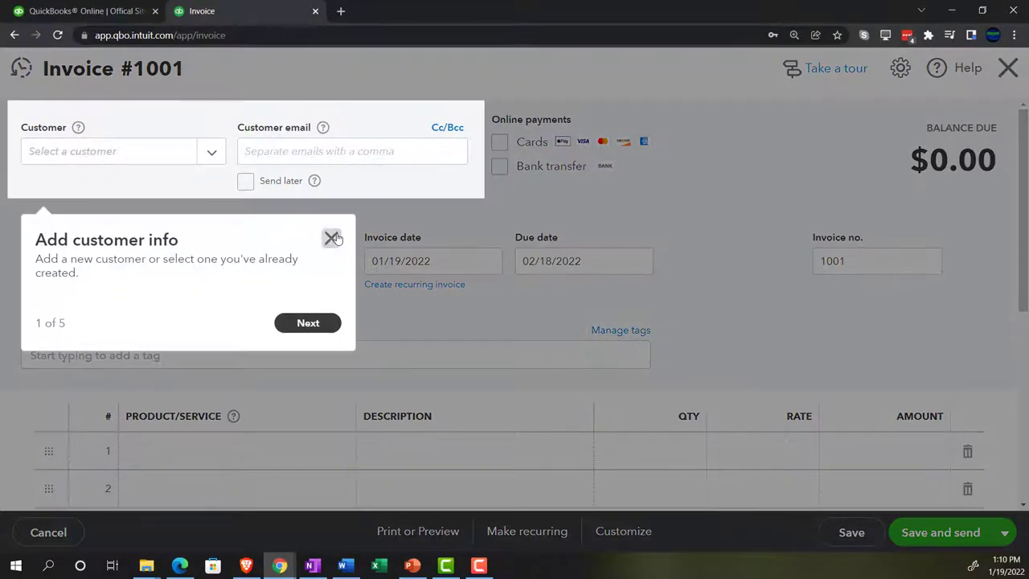
left_click(331, 238)
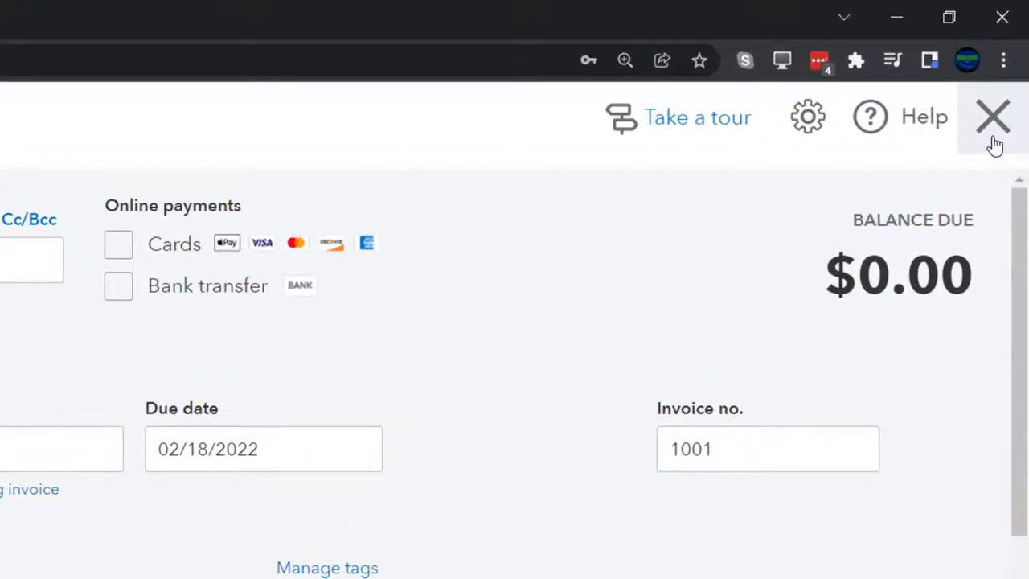
left_click(995, 144)
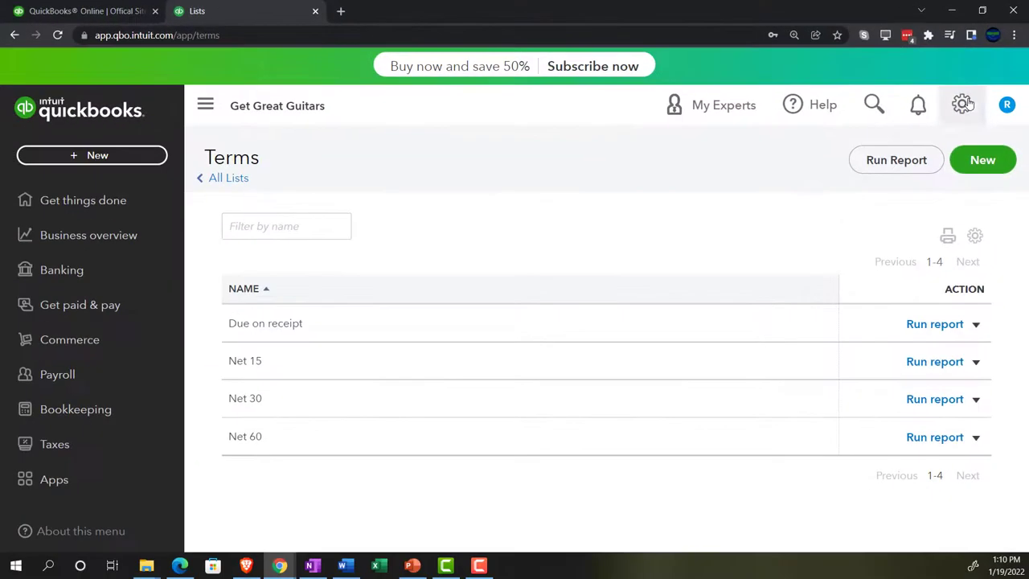
Step: Go back to the Sales settings in Account and Settings and reopen the Sales form content section for editing
left_click(964, 104)
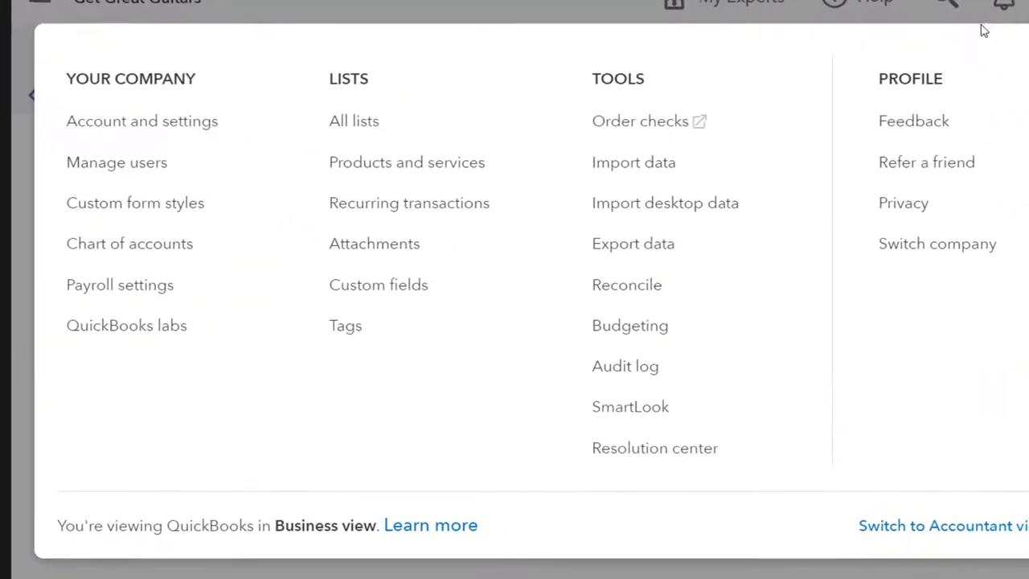
left_click(153, 124)
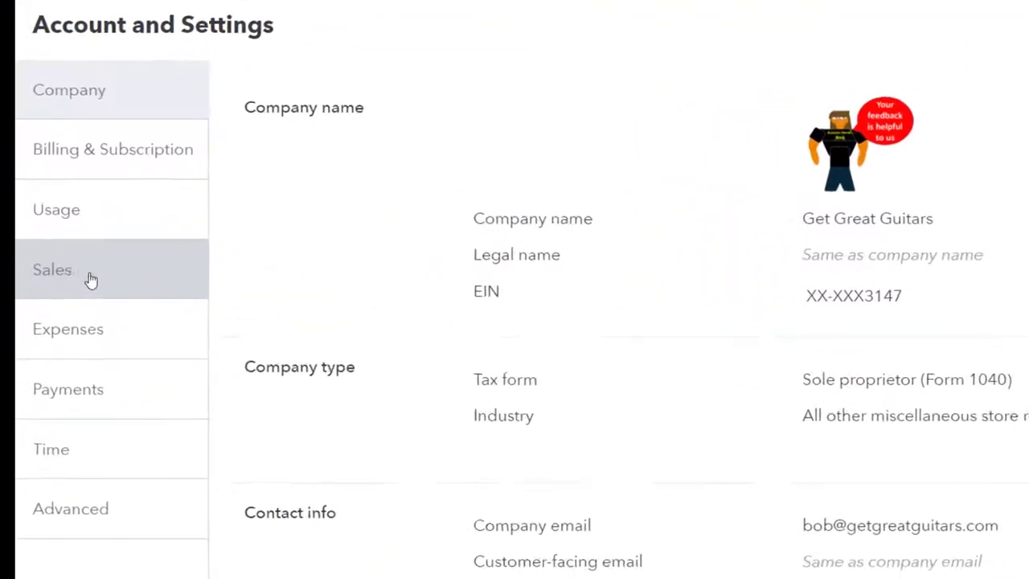
left_click(64, 250)
left_click(596, 346)
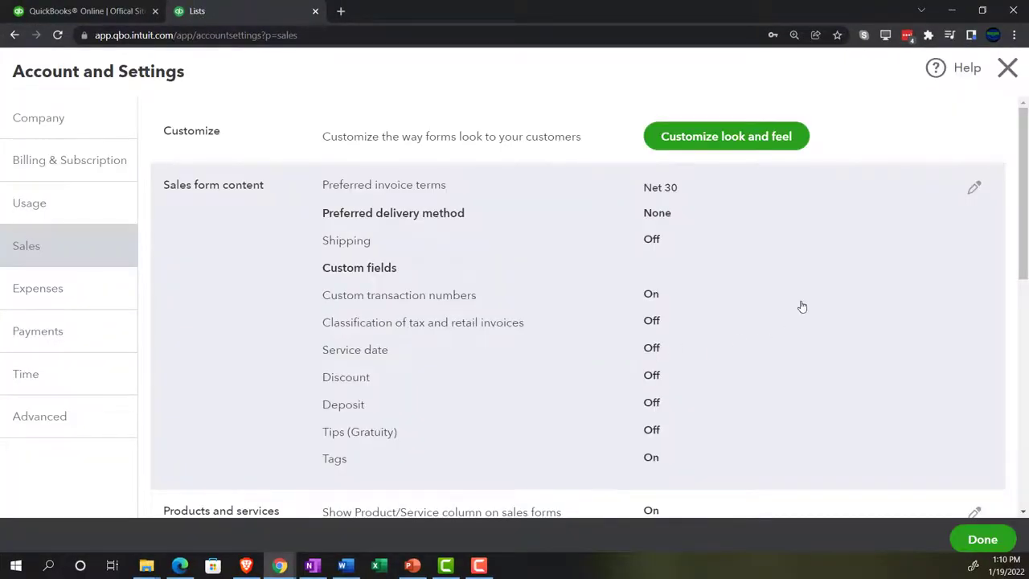
left_click(801, 307)
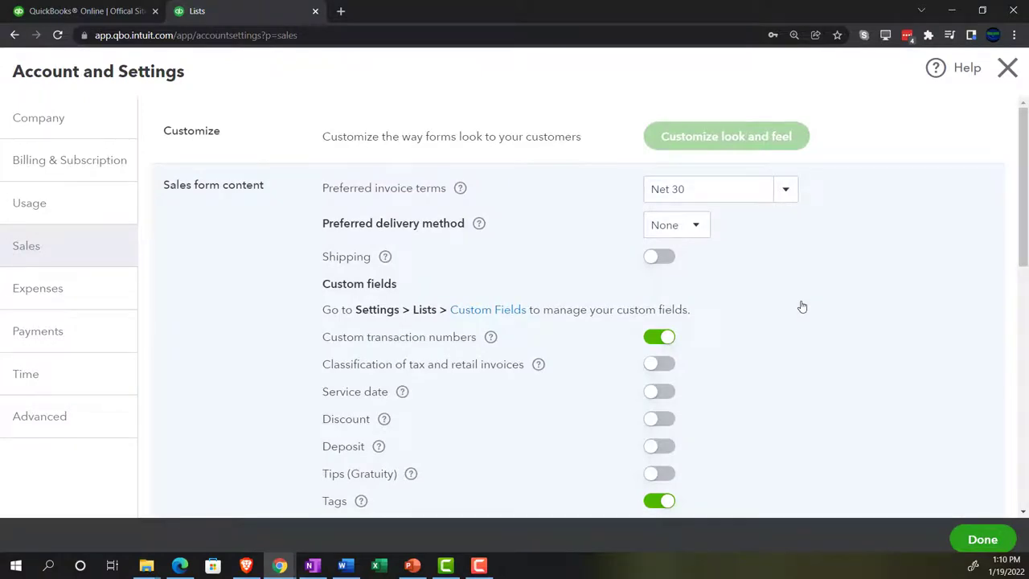
Step: Read the help notes for the Preferred delivery method and Shipping options, dismissing each one
left_click(479, 223)
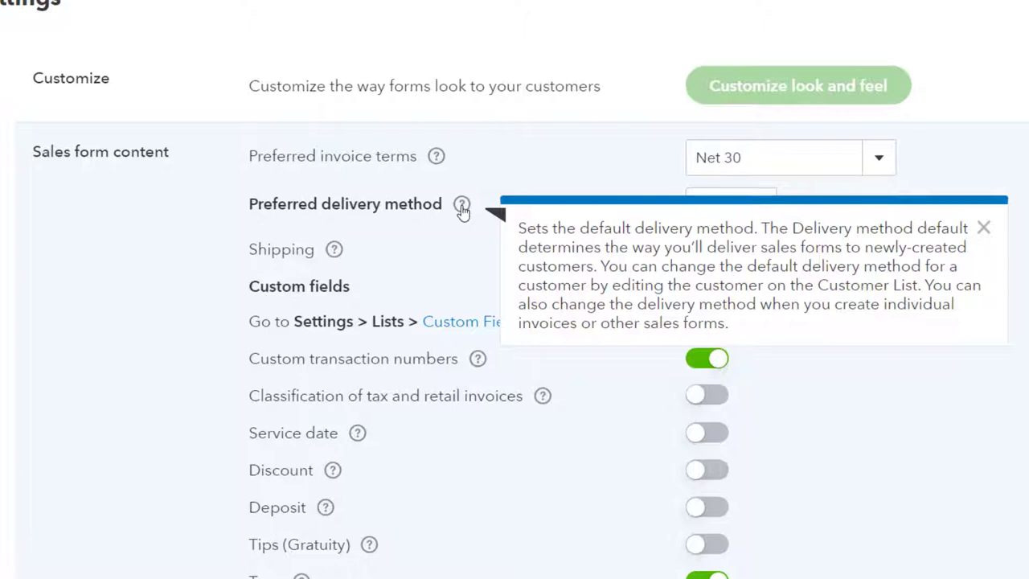
left_click(440, 247)
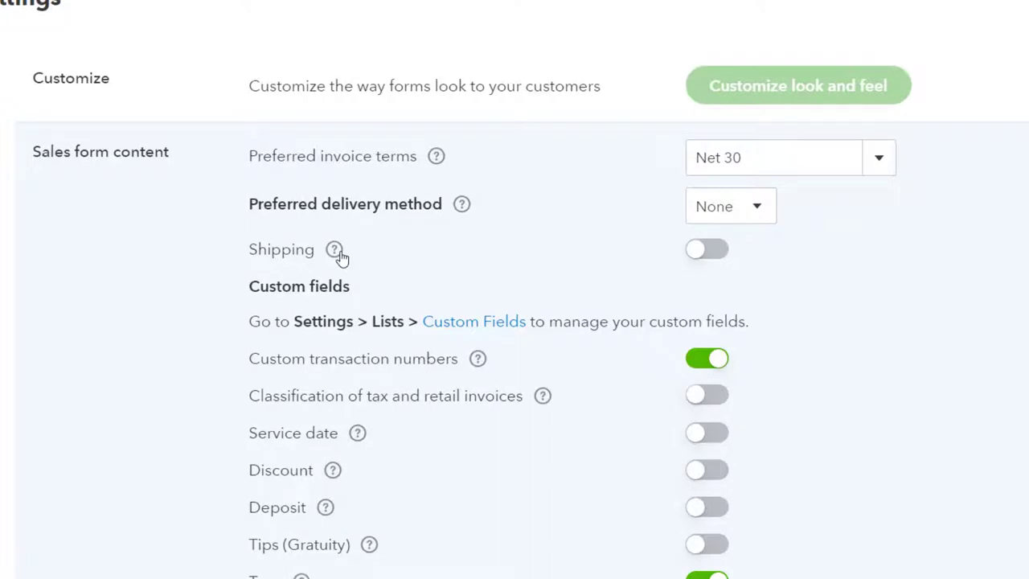
mouse_move(340, 255)
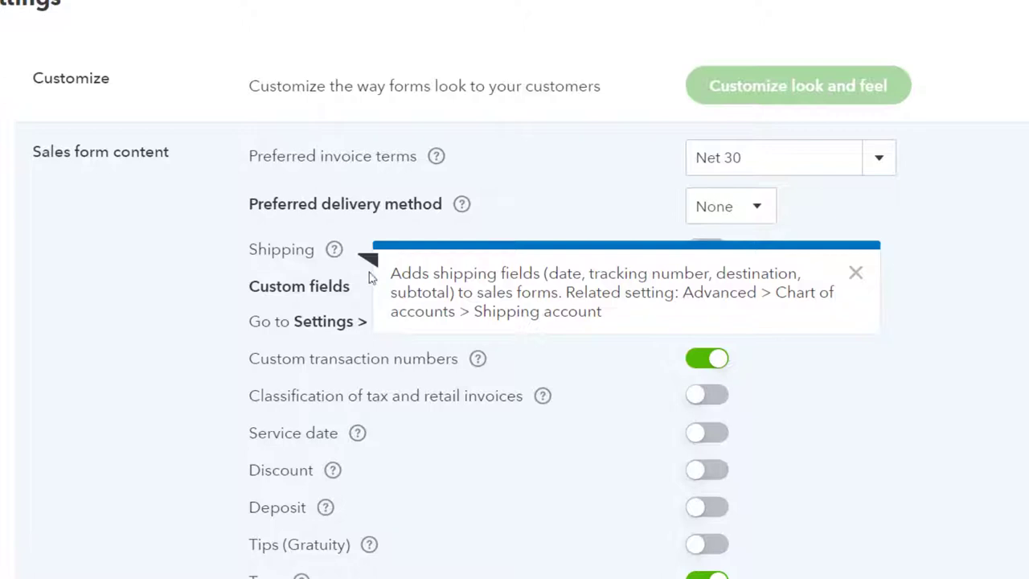
left_click(611, 386)
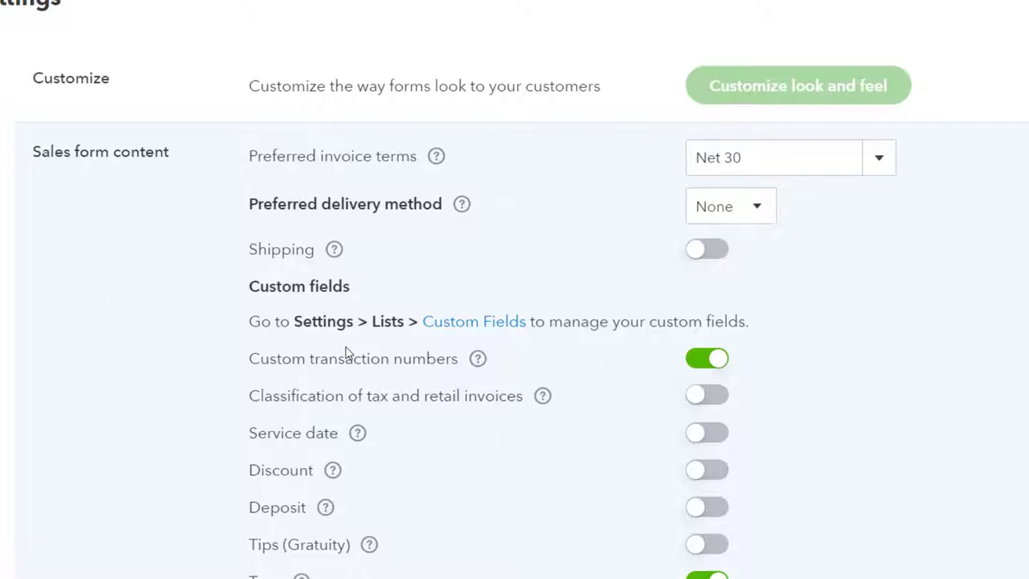
Step: Read the help notes for Custom transaction numbers, Classification of tax and retail invoices, and Service date
scroll(347, 352, "down", 1)
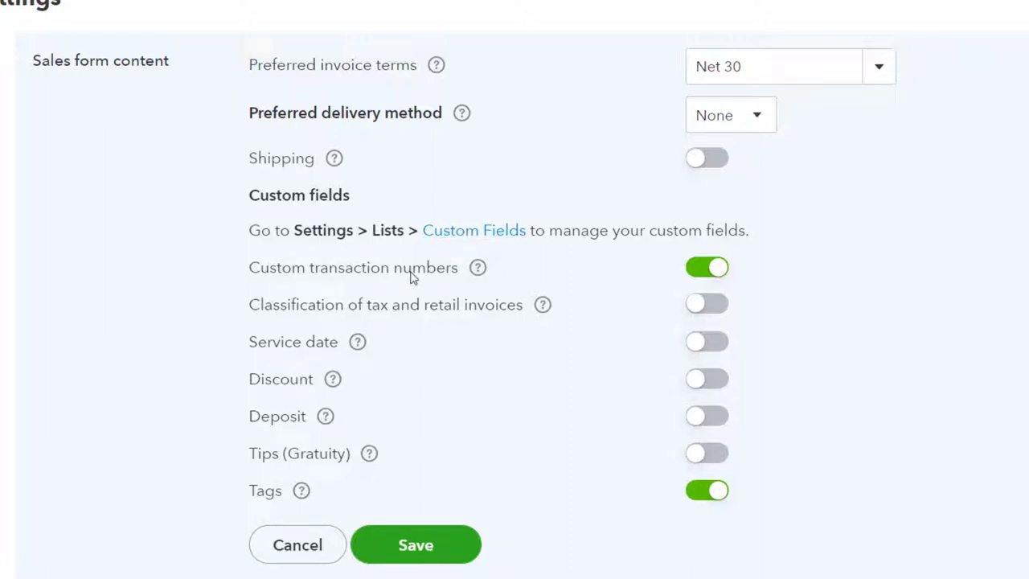
left_click(476, 268)
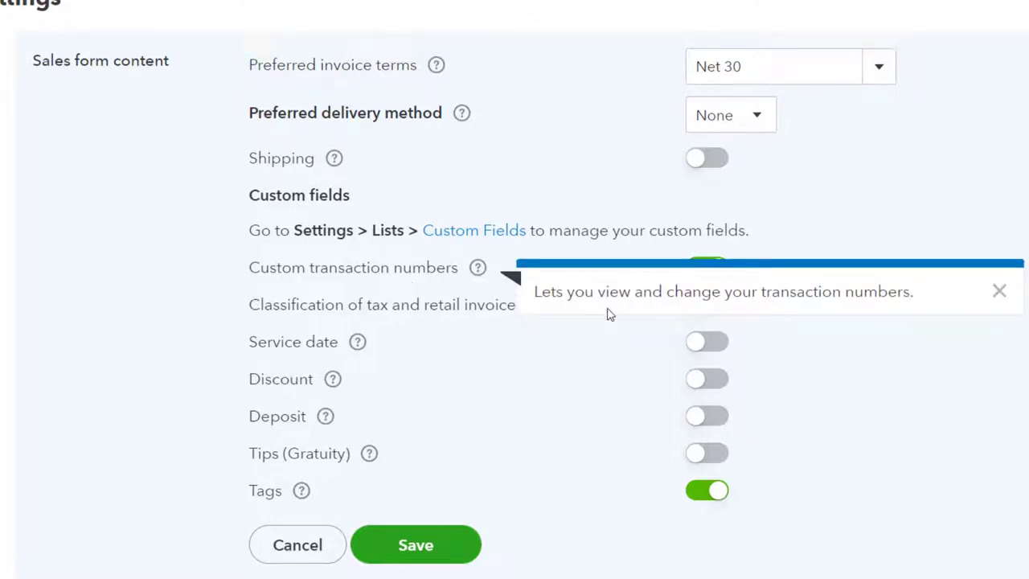
left_click(563, 400)
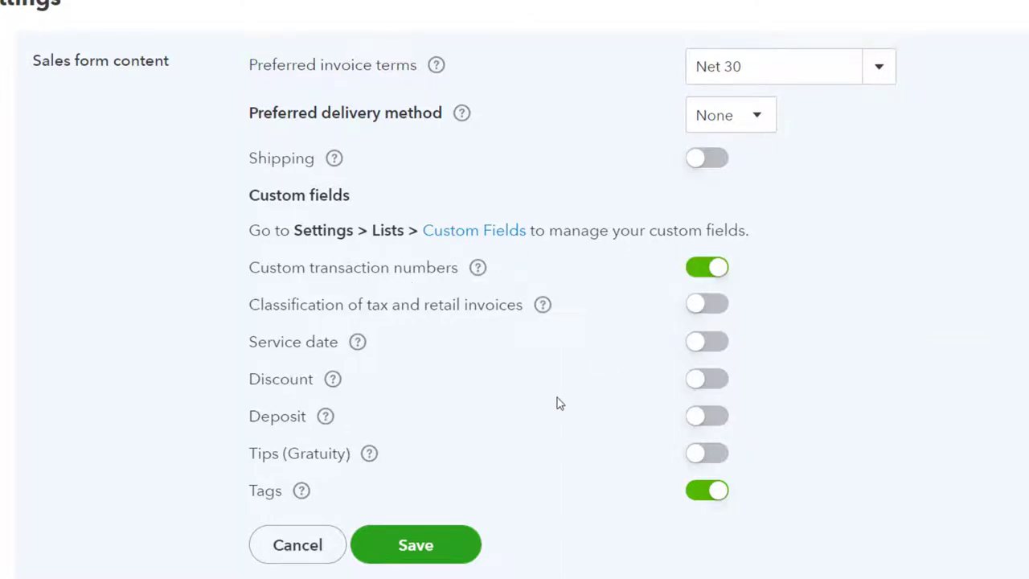
left_click(543, 306)
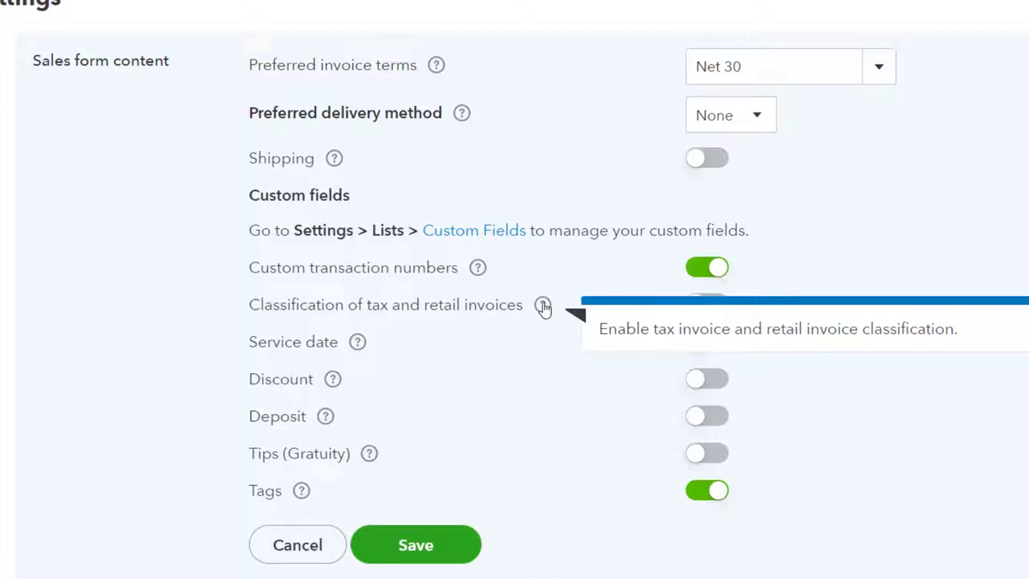
left_click(532, 357)
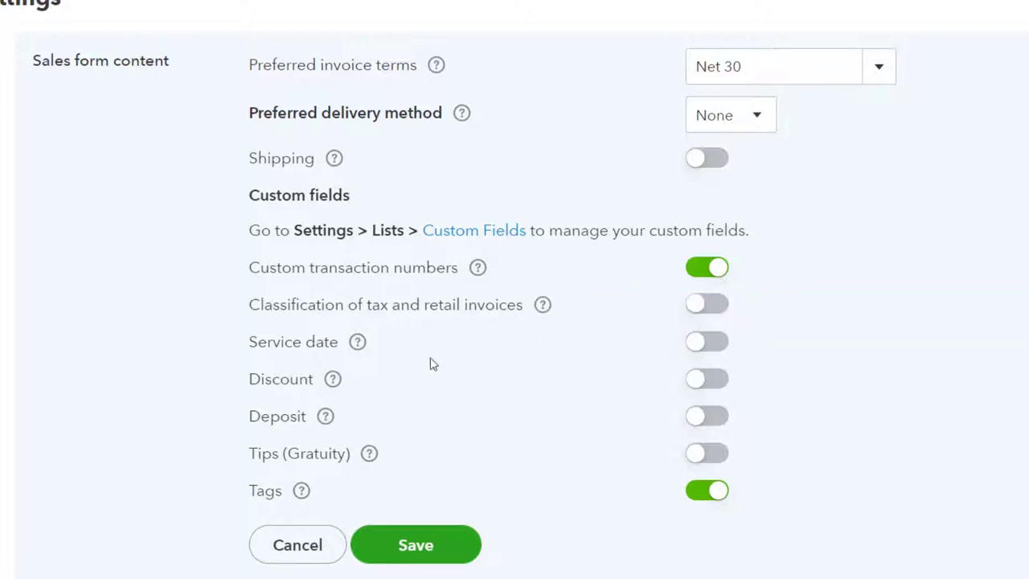
left_click(357, 343)
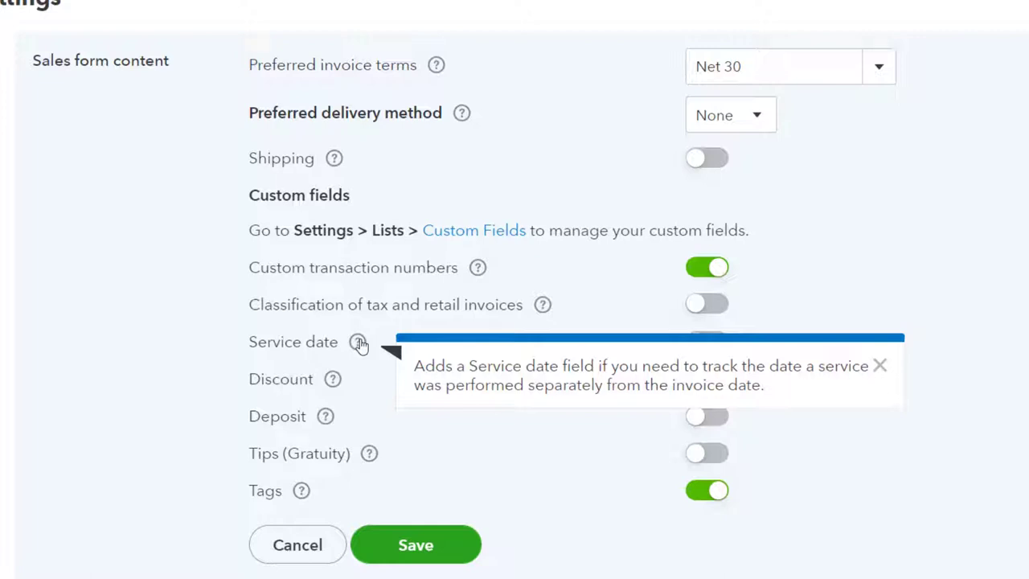
Step: Read the help notes for the Discount and Deposit options, dismissing each one
left_click(332, 379)
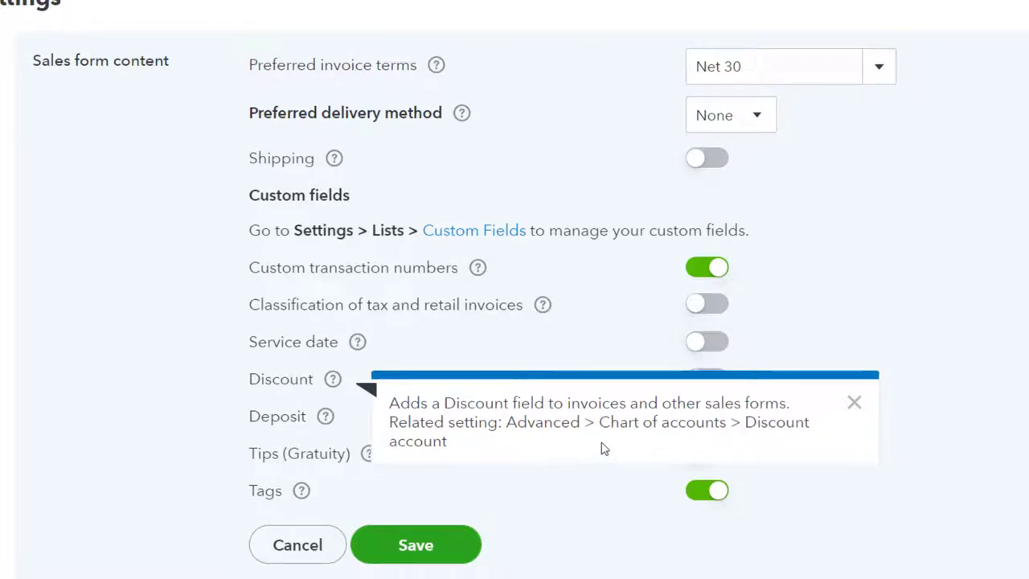
left_click(991, 387)
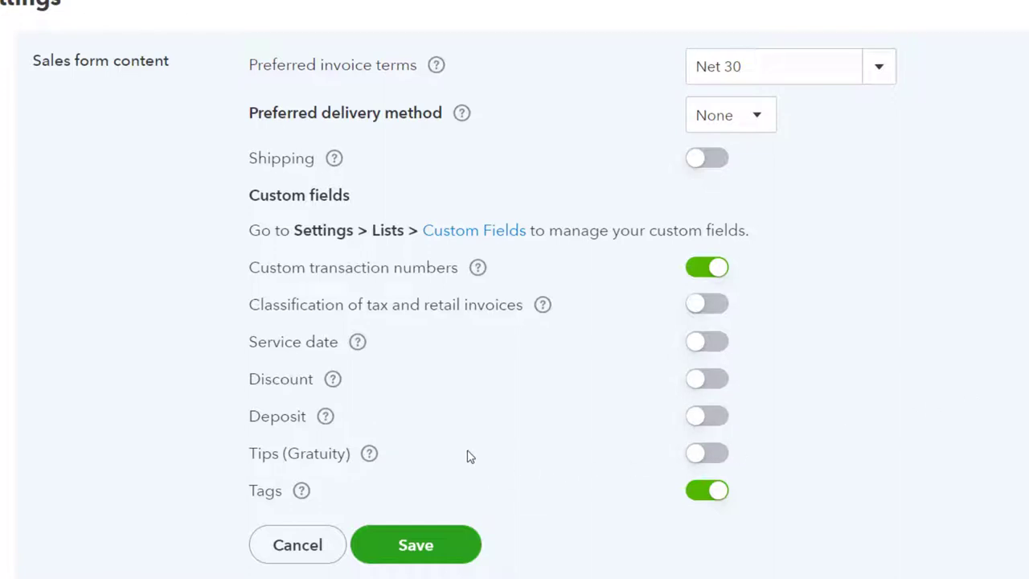
left_click(325, 417)
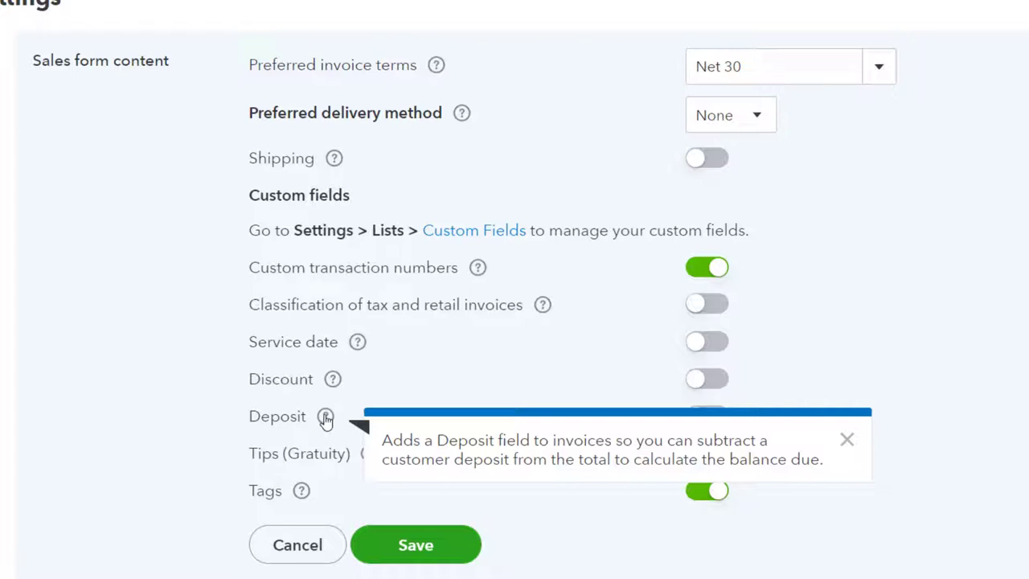
left_click(186, 447)
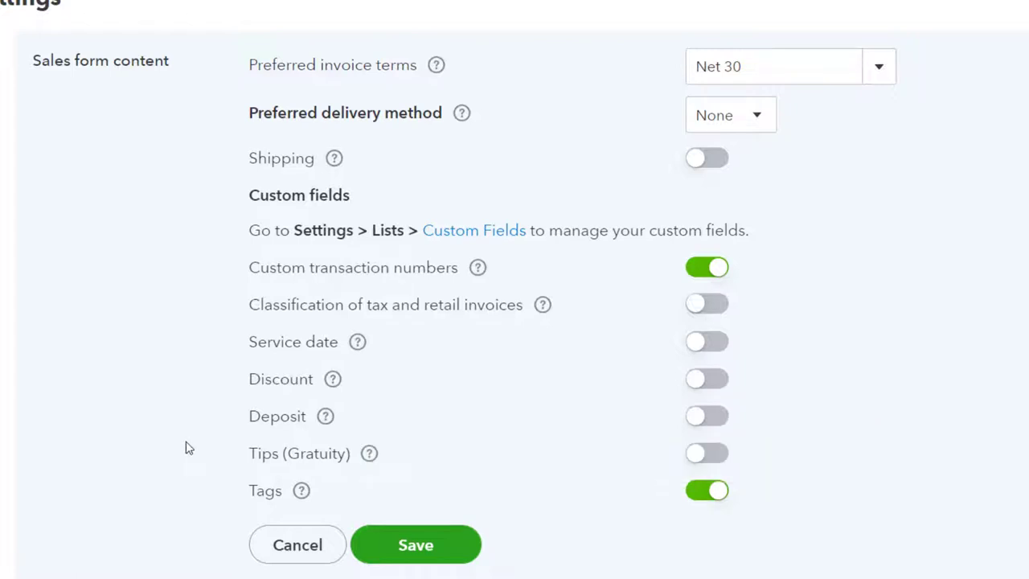
Step: Read the help notes for the Tips (Gratuity) and Tags options, dismissing each one
scroll(187, 448, "down", 1)
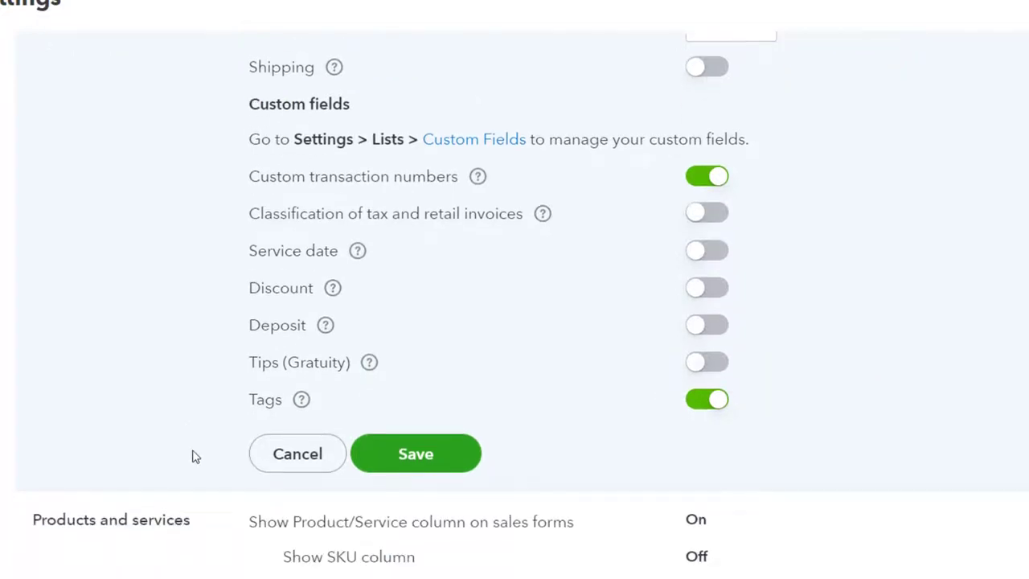
left_click(369, 363)
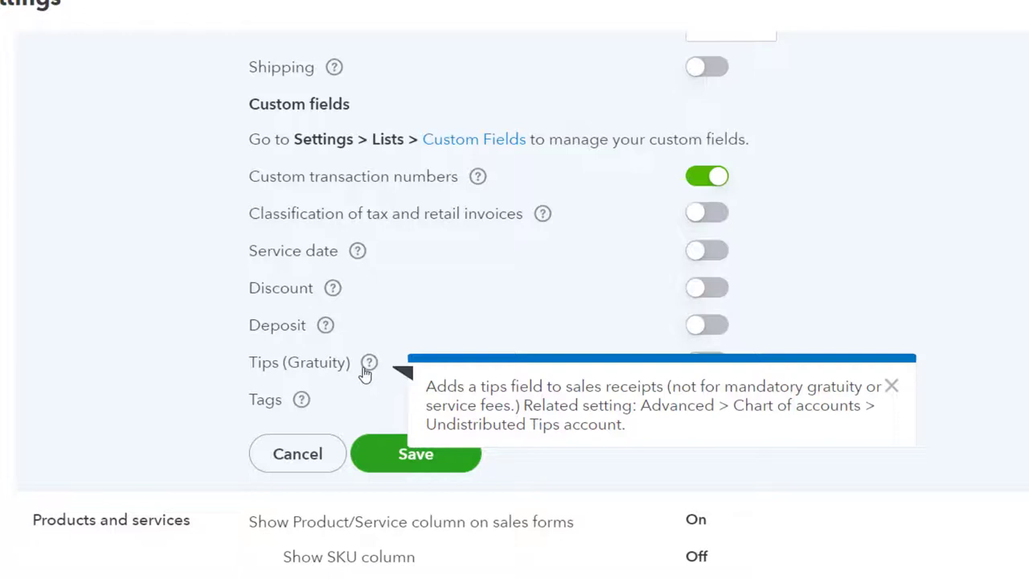
left_click(196, 400)
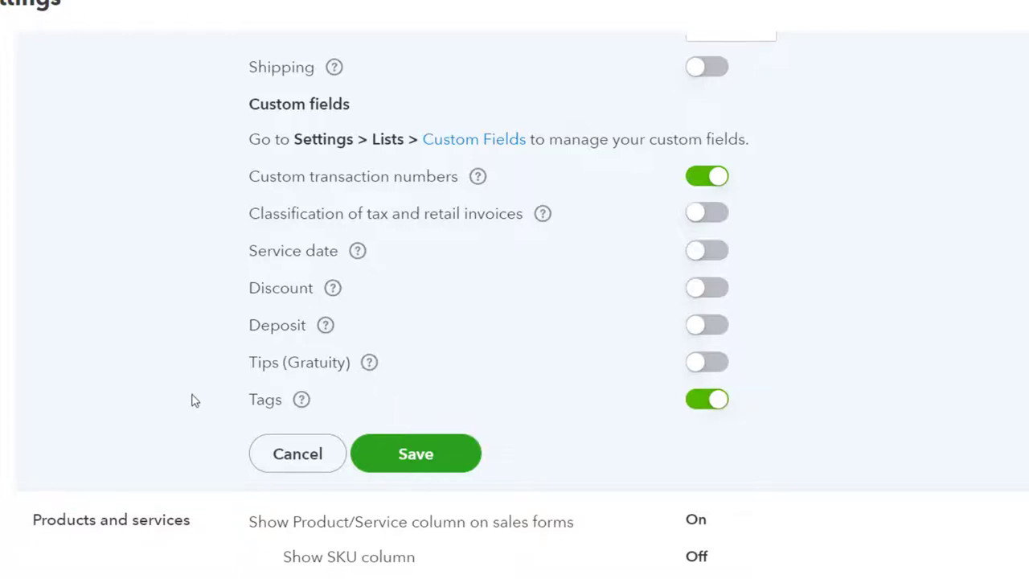
left_click(300, 404)
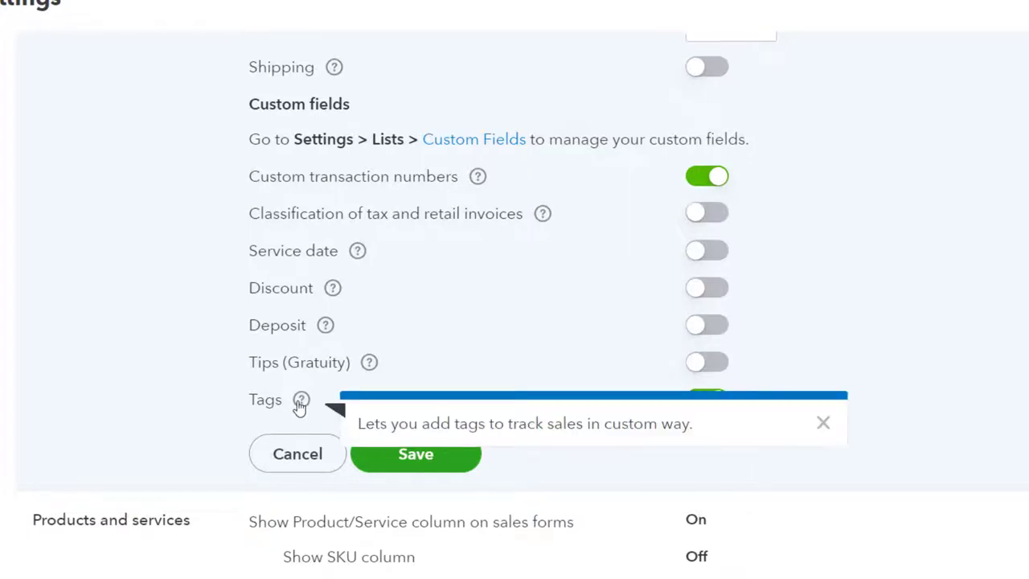
left_click(172, 392)
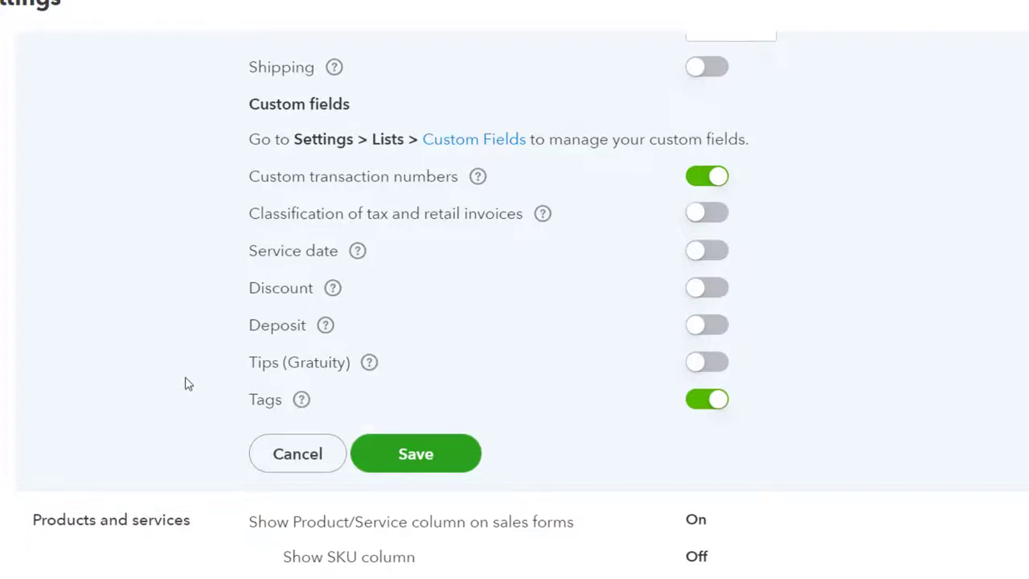
Step: Open the Products and services section for editing, then read and close the help article for the Show SKU column option
scroll(184, 385, "down", 3)
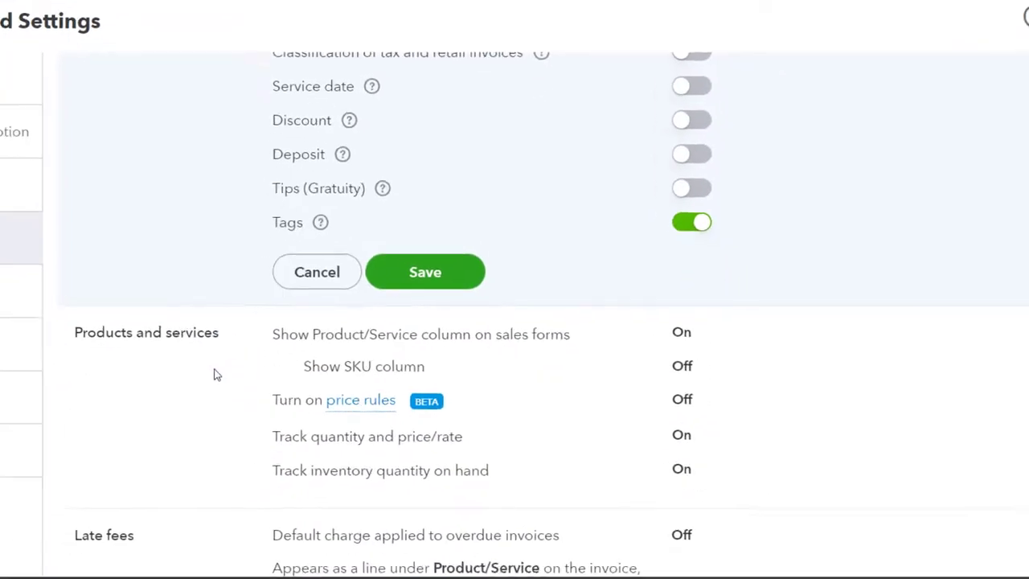
scroll(214, 374, "down", 1)
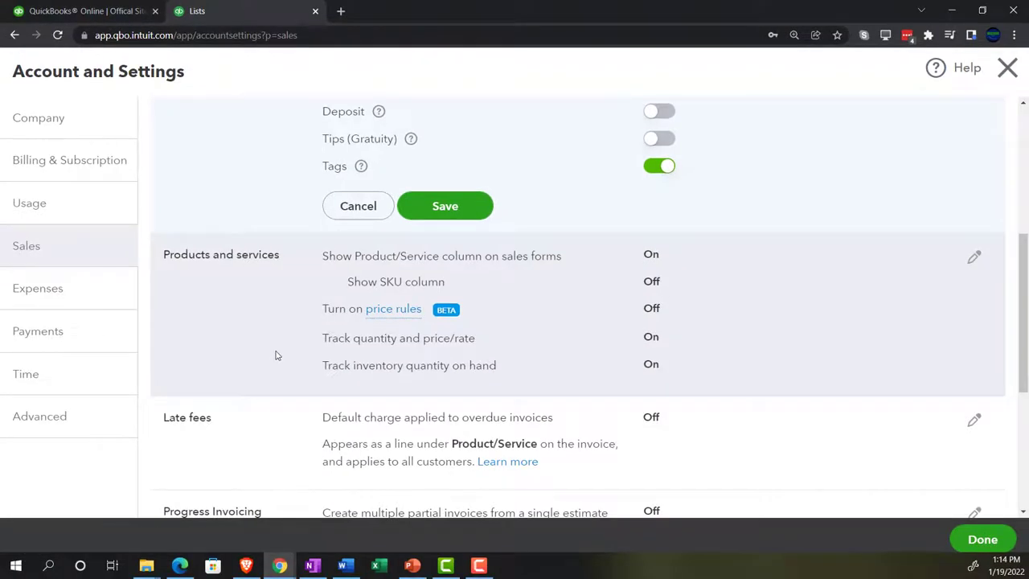
left_click(275, 355)
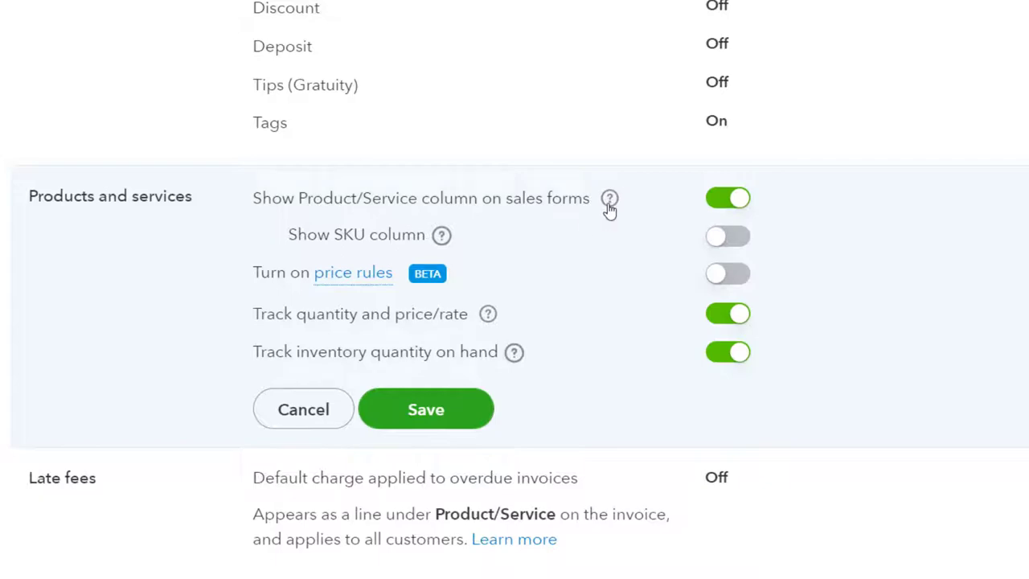
left_click(443, 236)
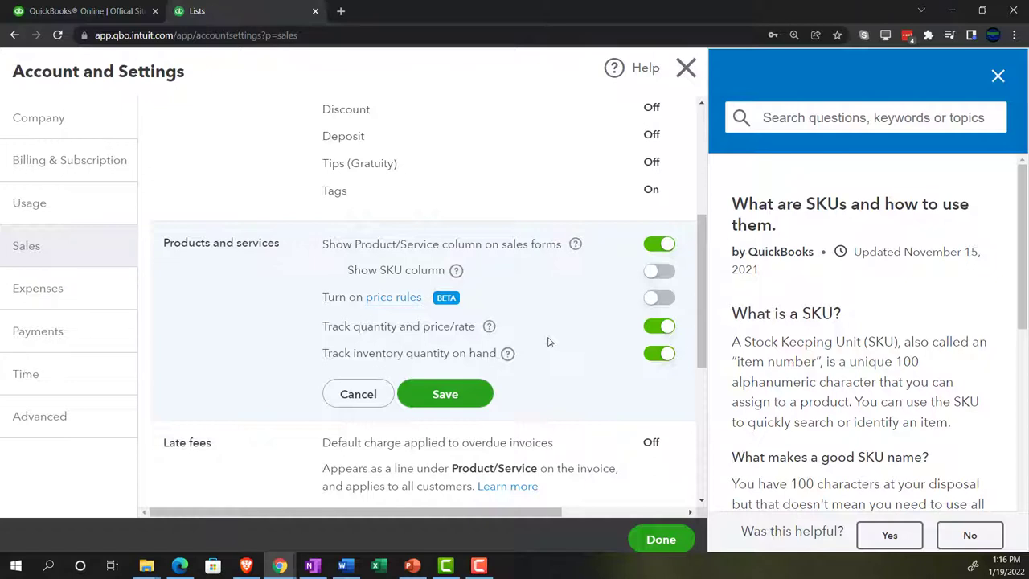
left_click(998, 76)
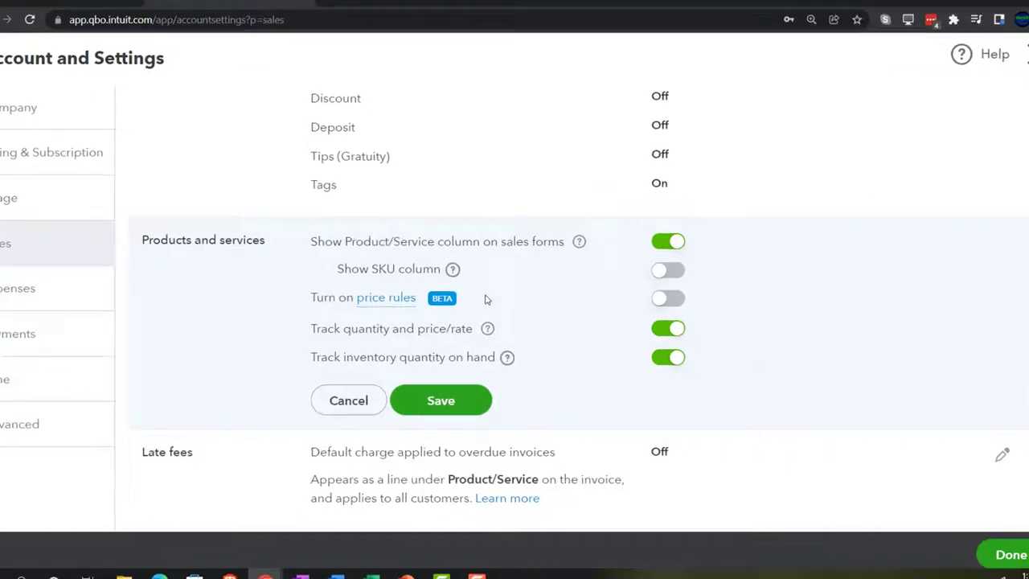
Step: Read the price rules note and dismiss it, and check the help for Track quantity and price/rate
left_click(387, 298)
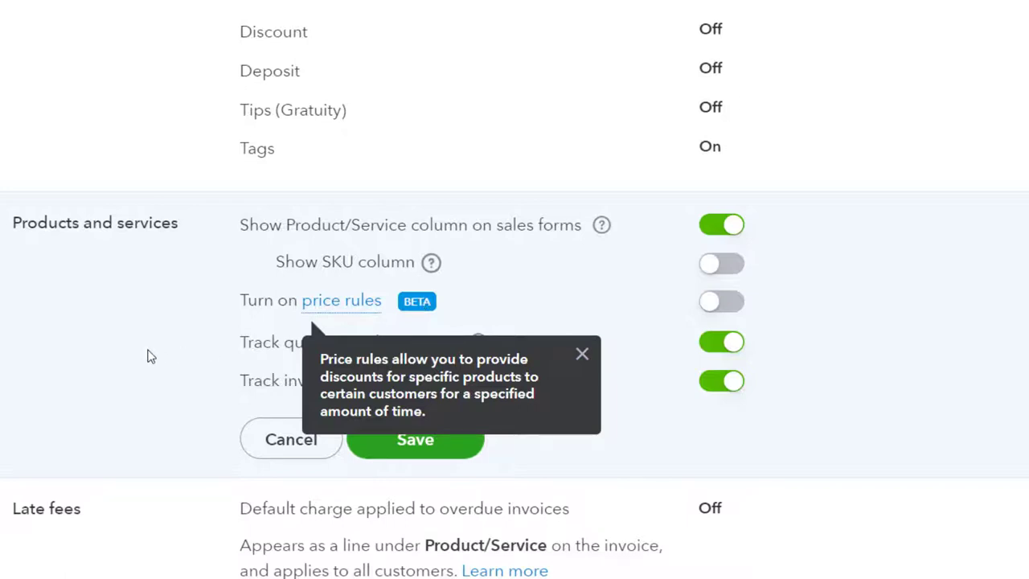
scroll(507, 342, "down", 1)
left_click(578, 266)
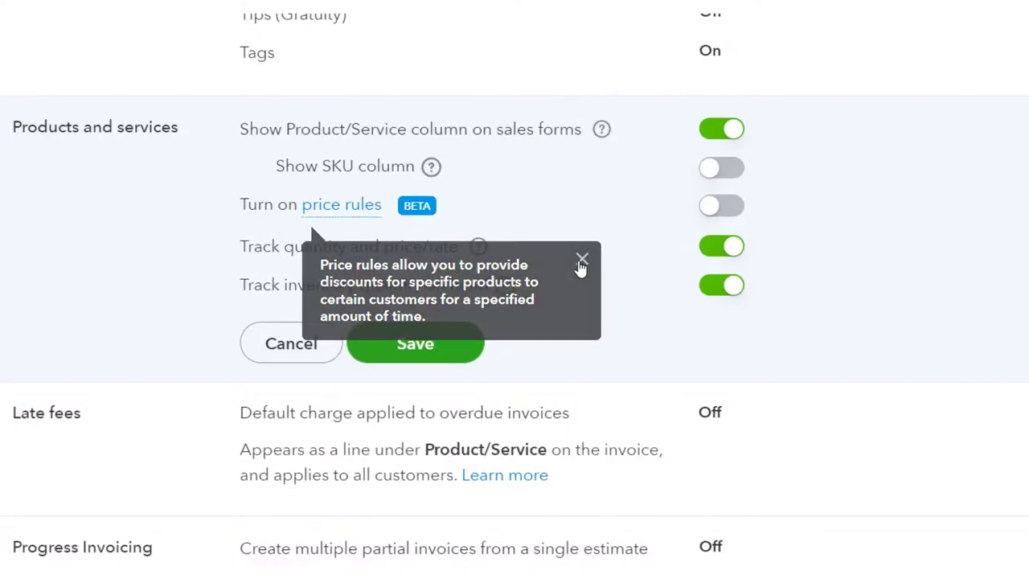
left_click(478, 249)
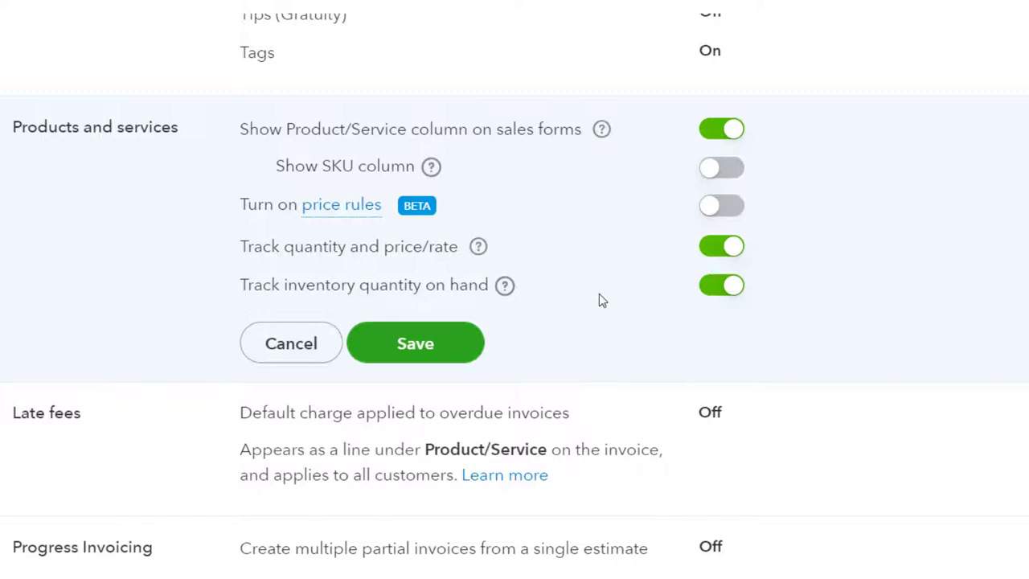
Step: Open the Late fees section, turn on the default charge for overdue invoices to review its options, and turn it off again
scroll(599, 300, "down", 2)
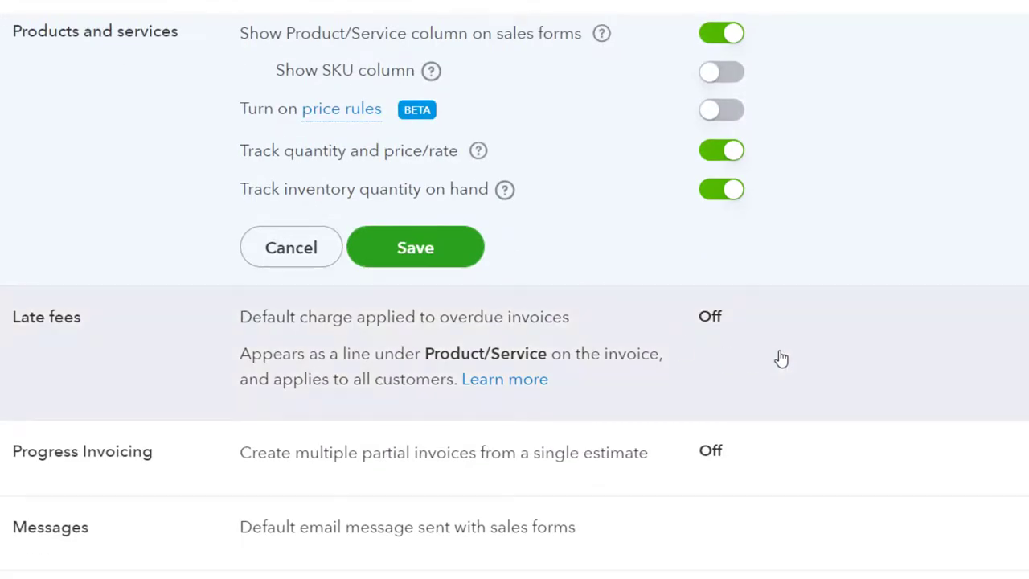
left_click(765, 345)
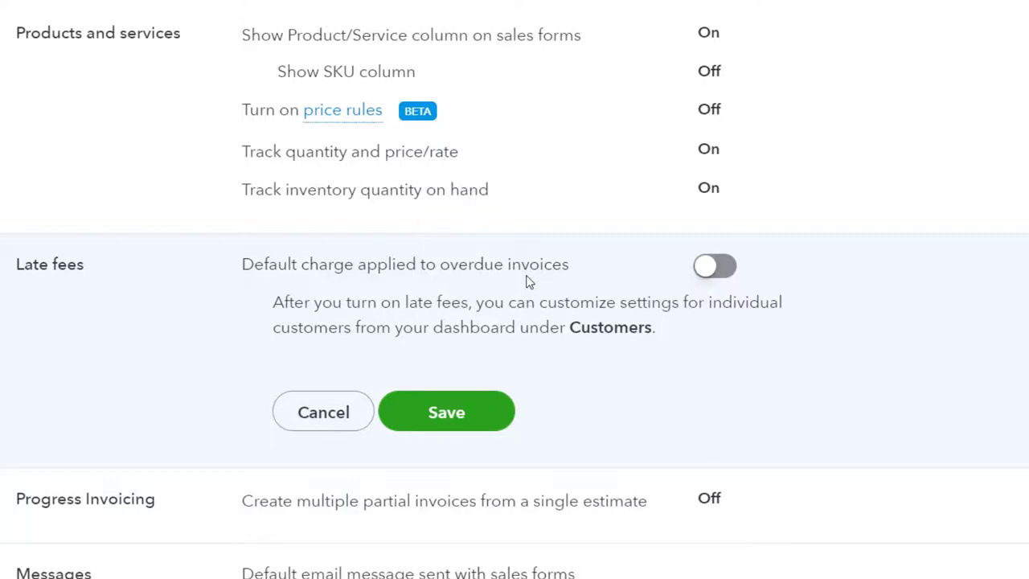
left_click(706, 267)
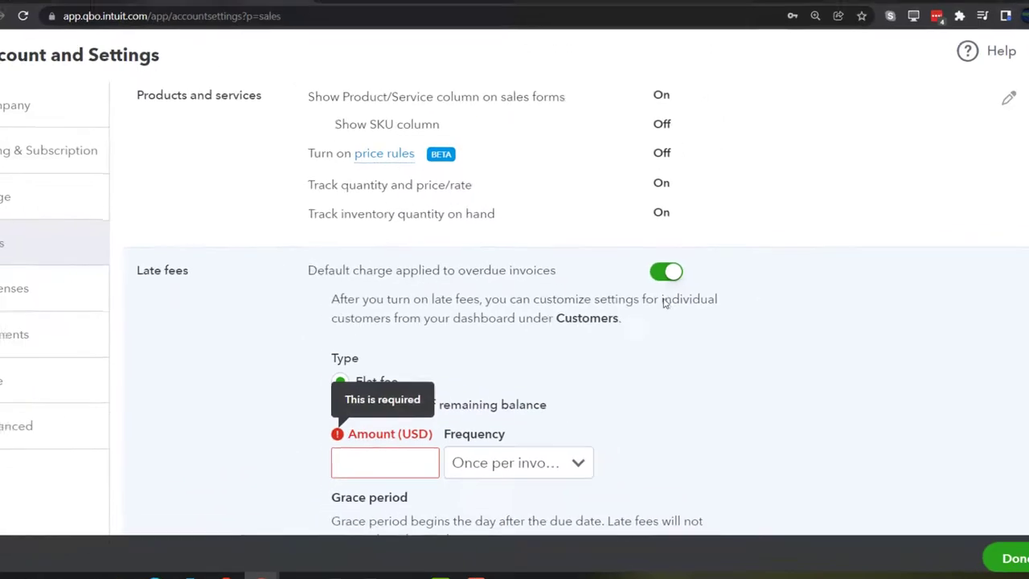
scroll(623, 373, "down", 2)
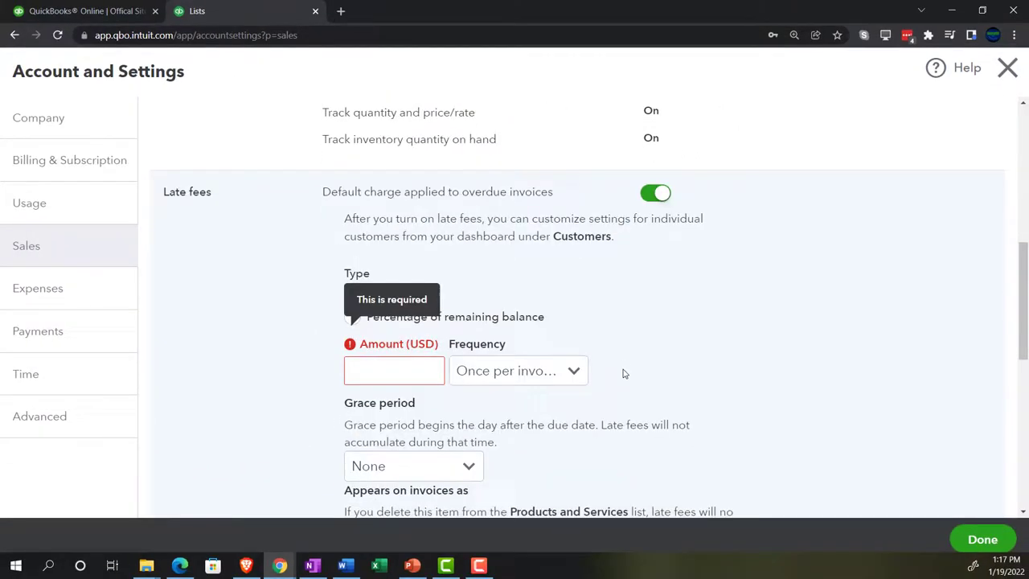
scroll(623, 373, "down", 3)
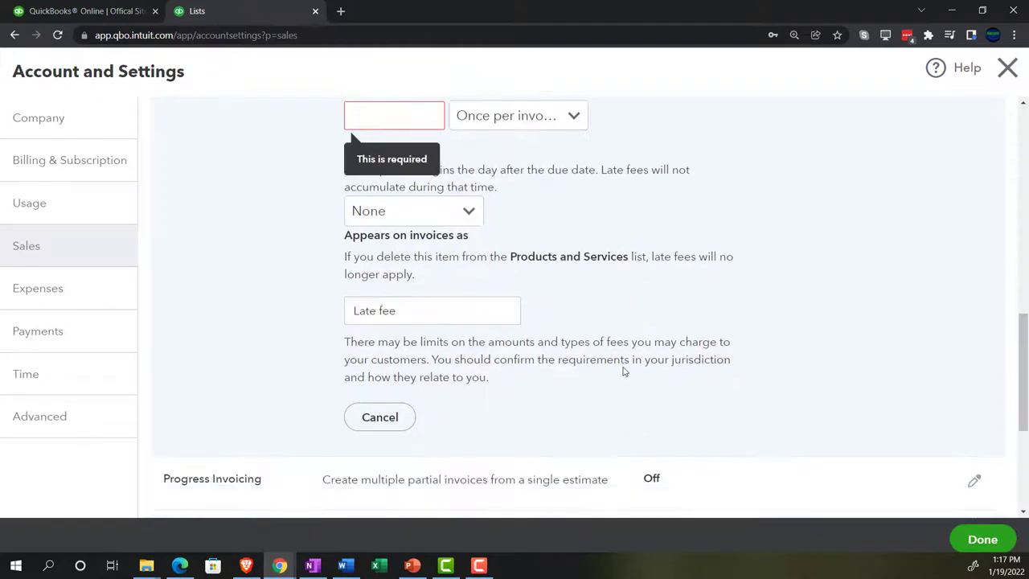
scroll(624, 373, "up", 3)
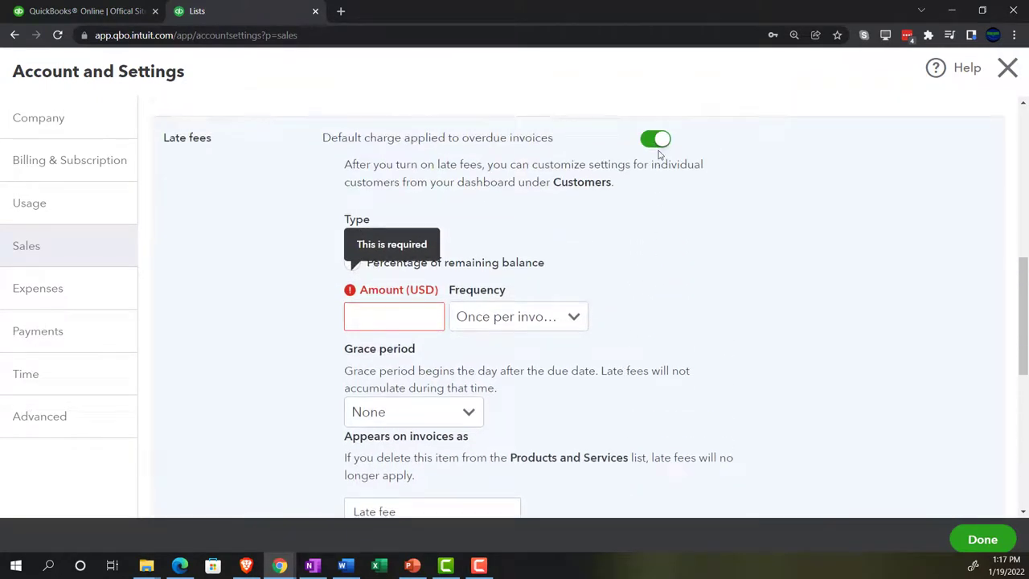
left_click(655, 140)
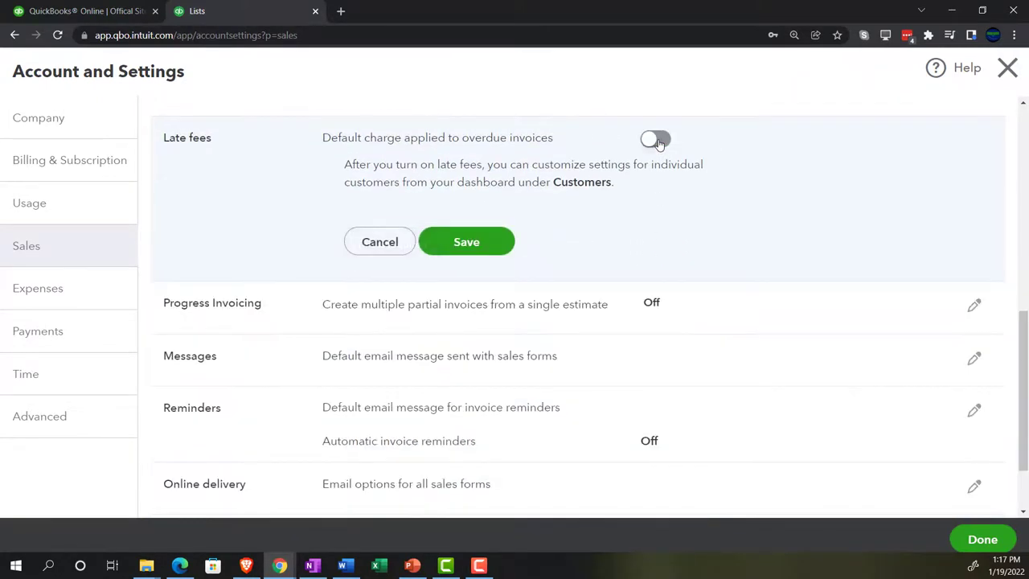
Step: Open the Progress Invoicing section to view the option for multiple partial invoices from a single estimate
scroll(648, 189, "down", 1)
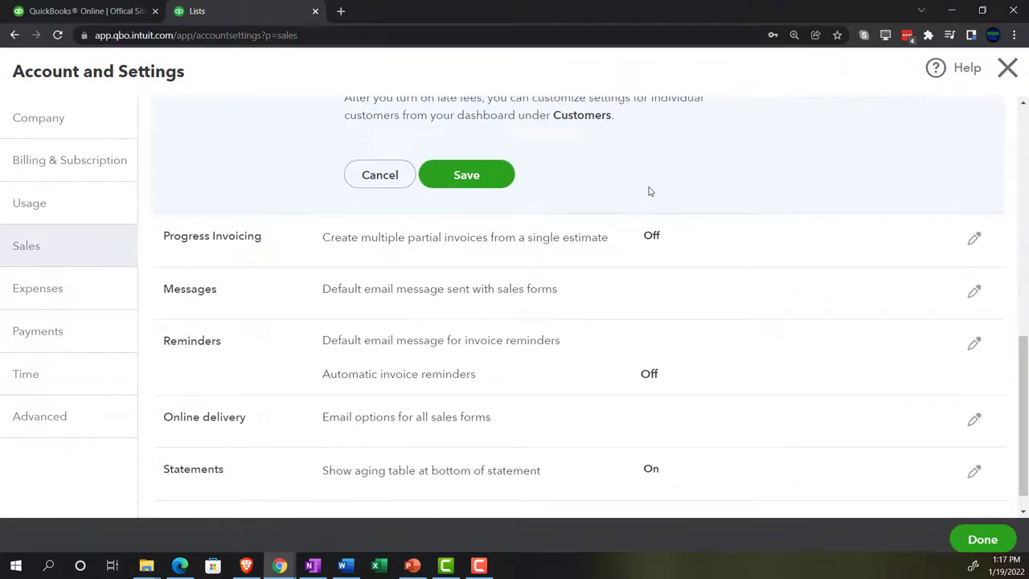
left_click(529, 240)
left_click(672, 344)
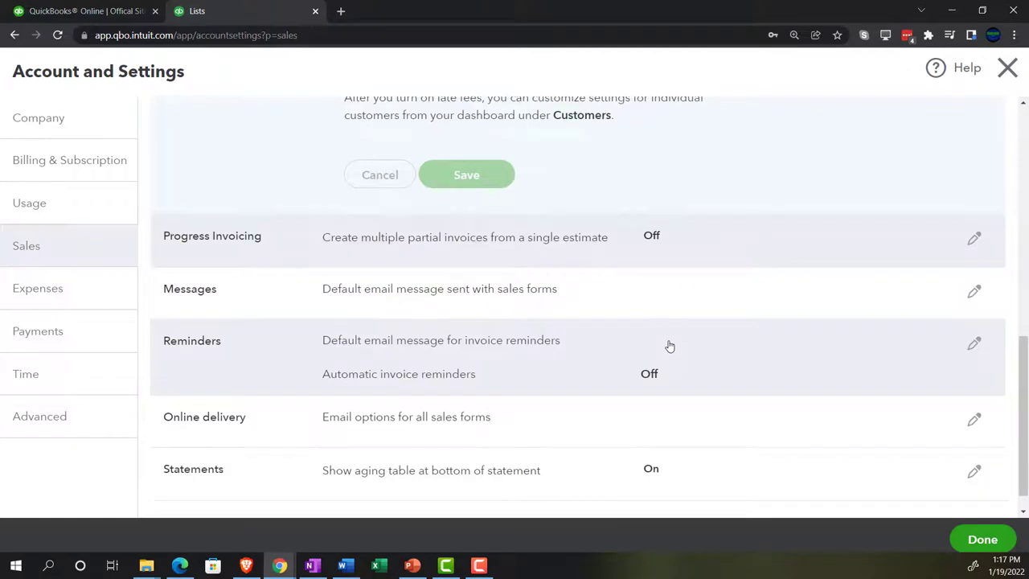
left_click(508, 222)
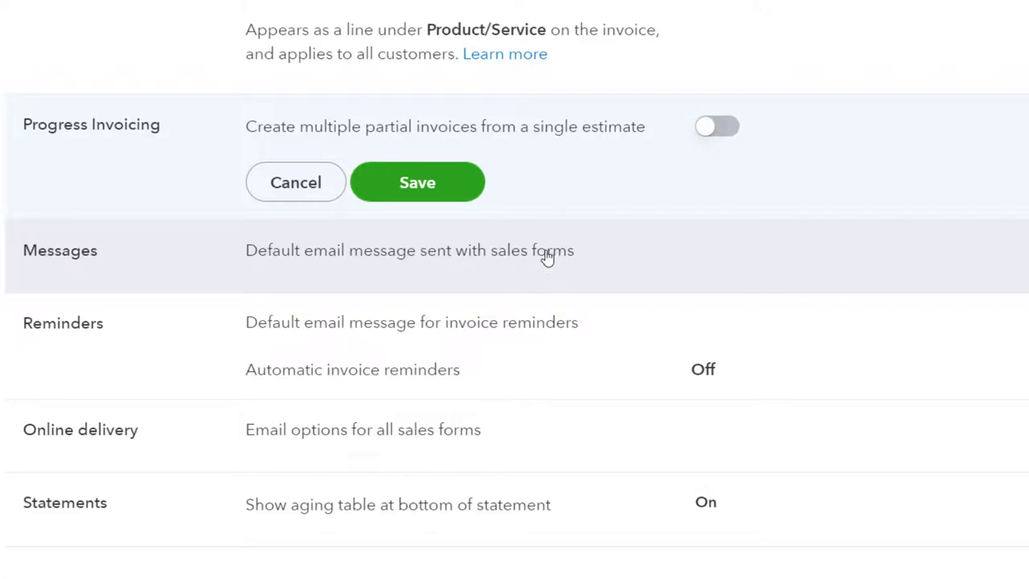
Step: Open the Messages section and look through the name formats for the email greeting, leaving [Full Name] selected
left_click(661, 262)
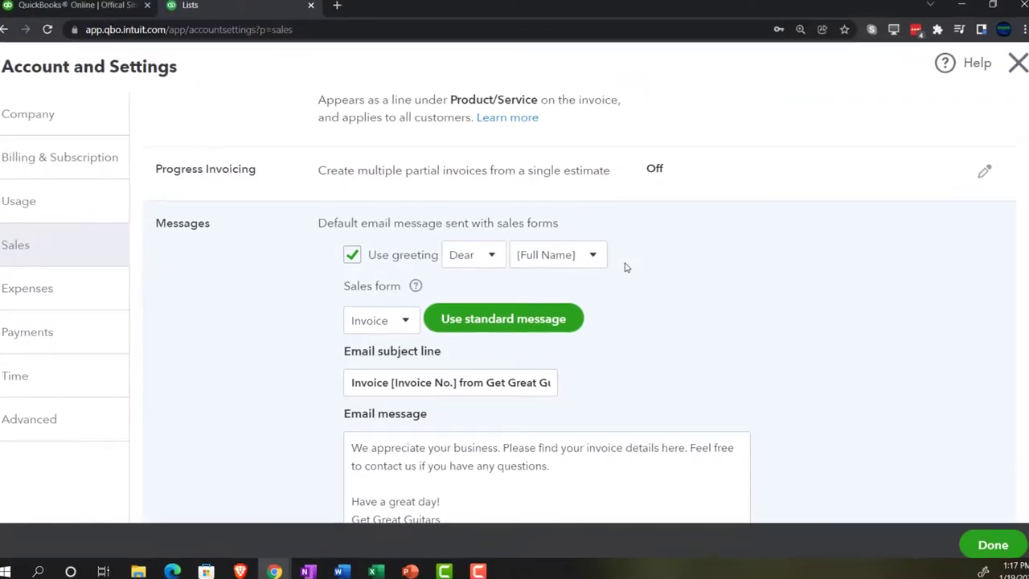
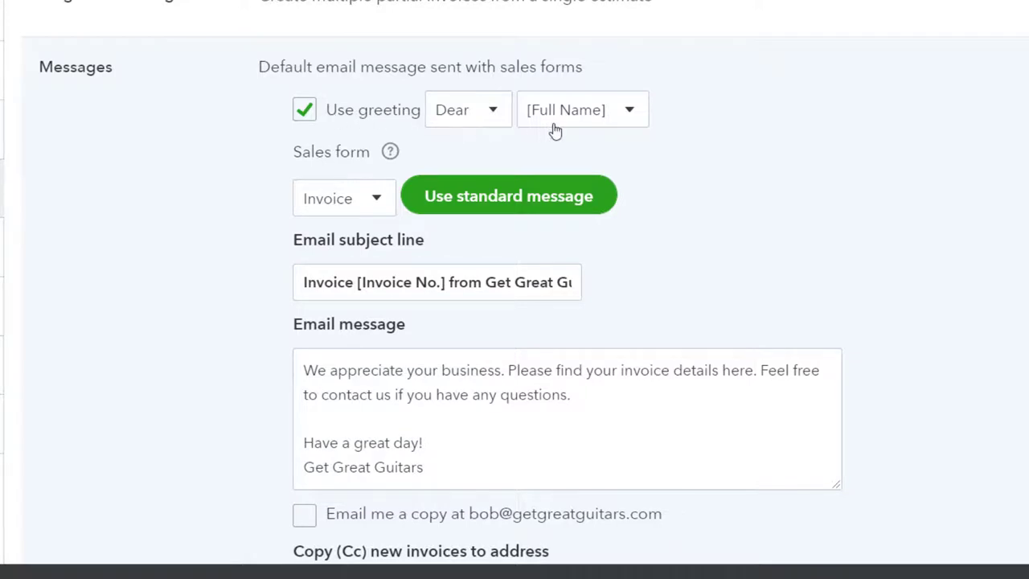
left_click(632, 111)
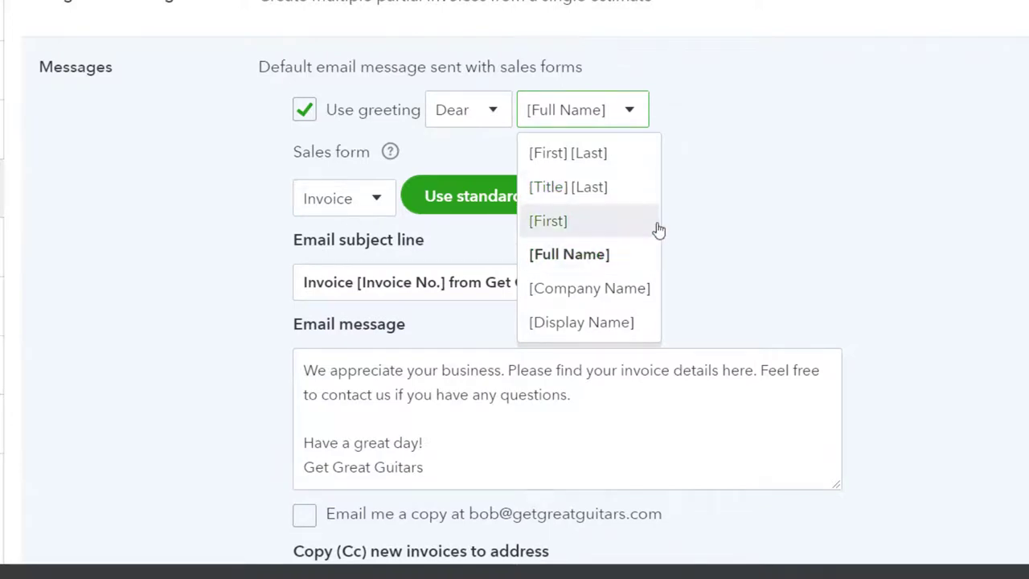
left_click(698, 224)
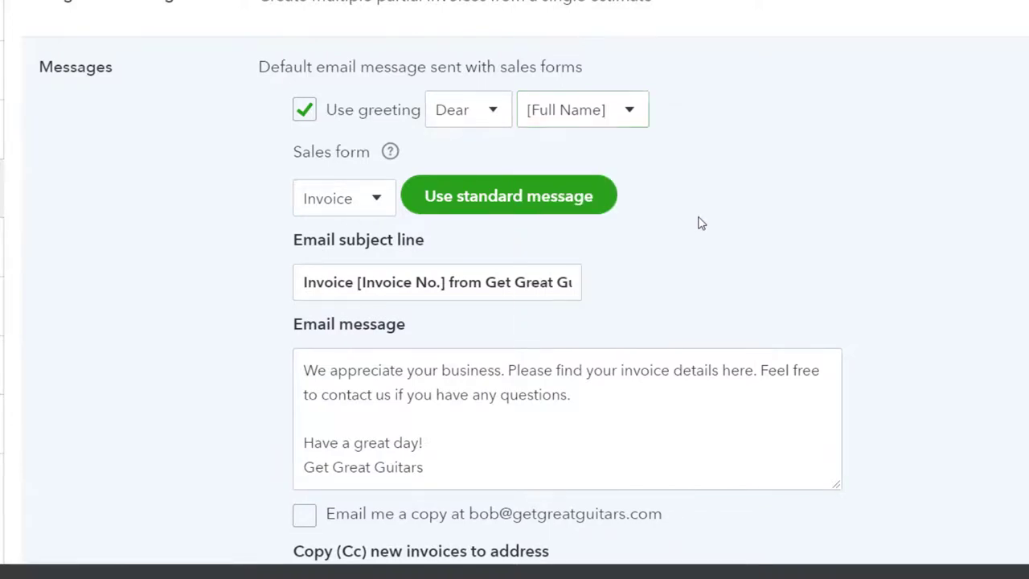
Step: Review the sales form types available for default messages, keeping Invoice, and examine the email message and Cc/Bcc copy options
left_click(382, 205)
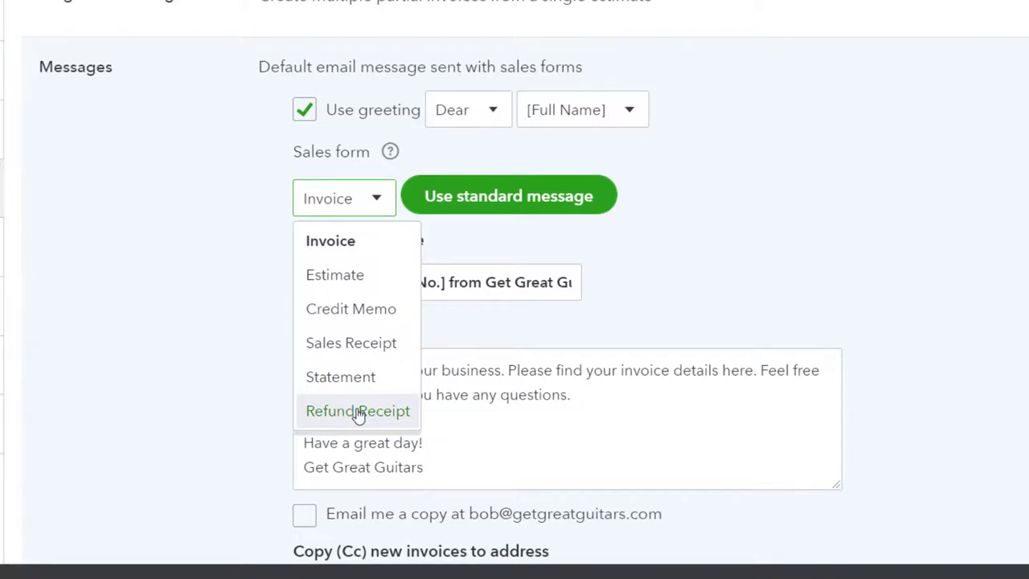
left_click(213, 354)
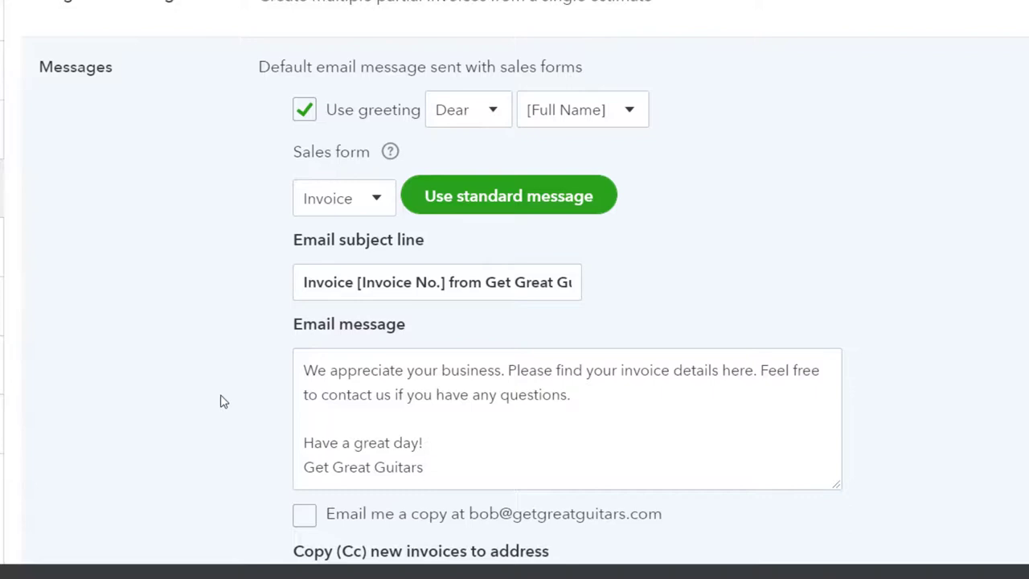
scroll(224, 402, "down", 1)
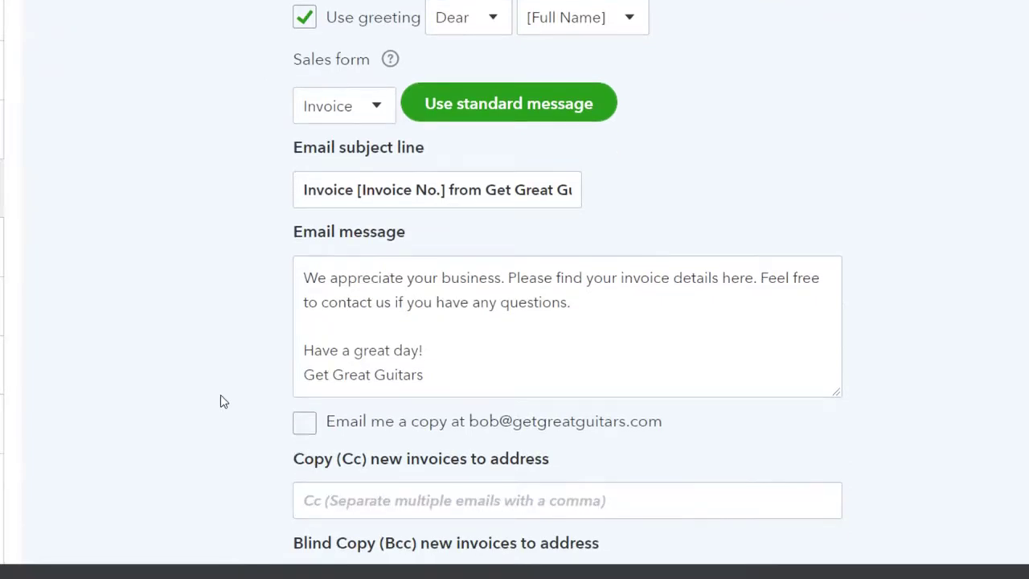
scroll(224, 401, "down", 1)
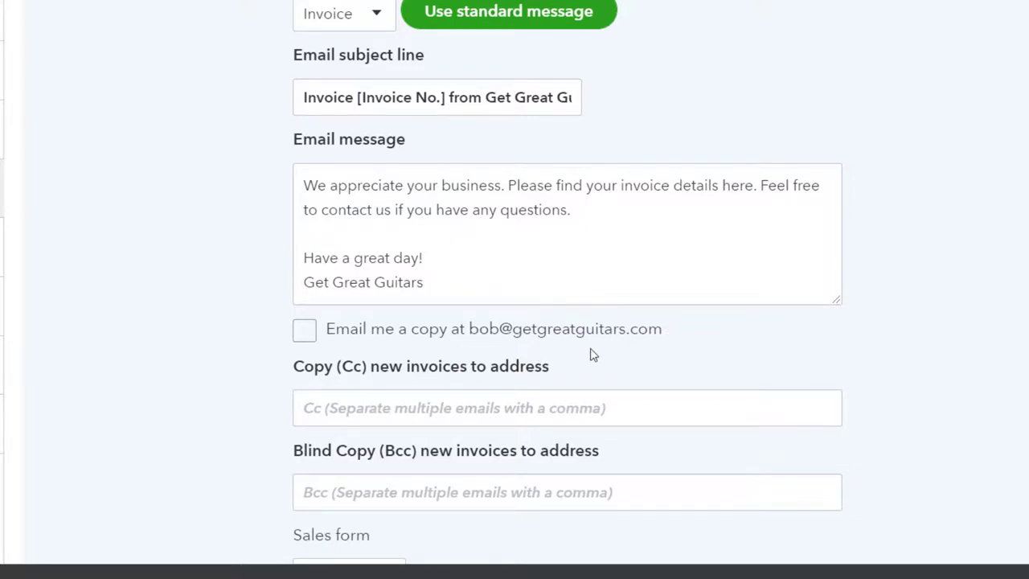
Step: Examine the rest of the invoice message settings and switch the sales form to Estimate and Credit Memo to view their default email messages
scroll(591, 355, "down", 1)
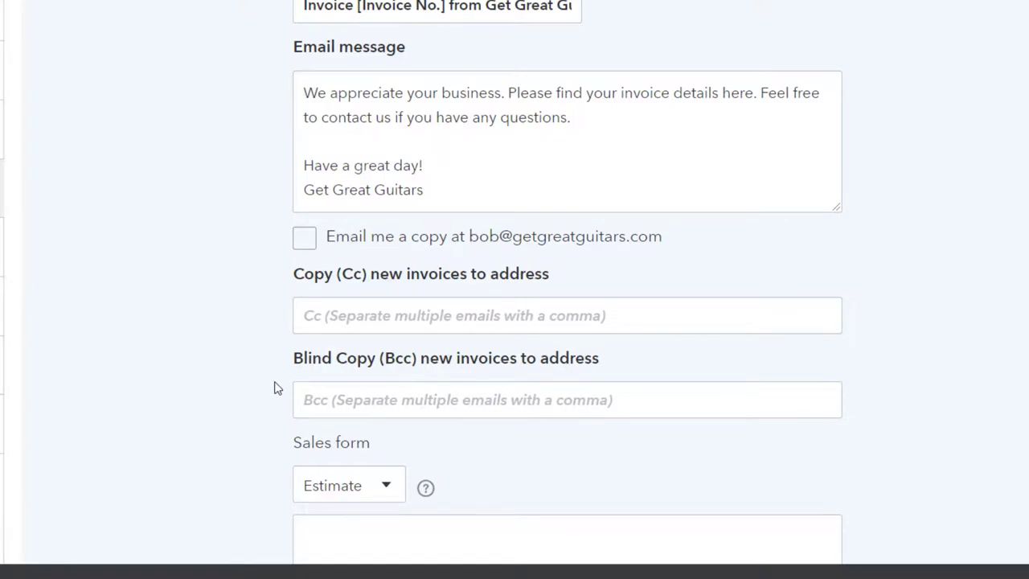
scroll(273, 388, "down", 1)
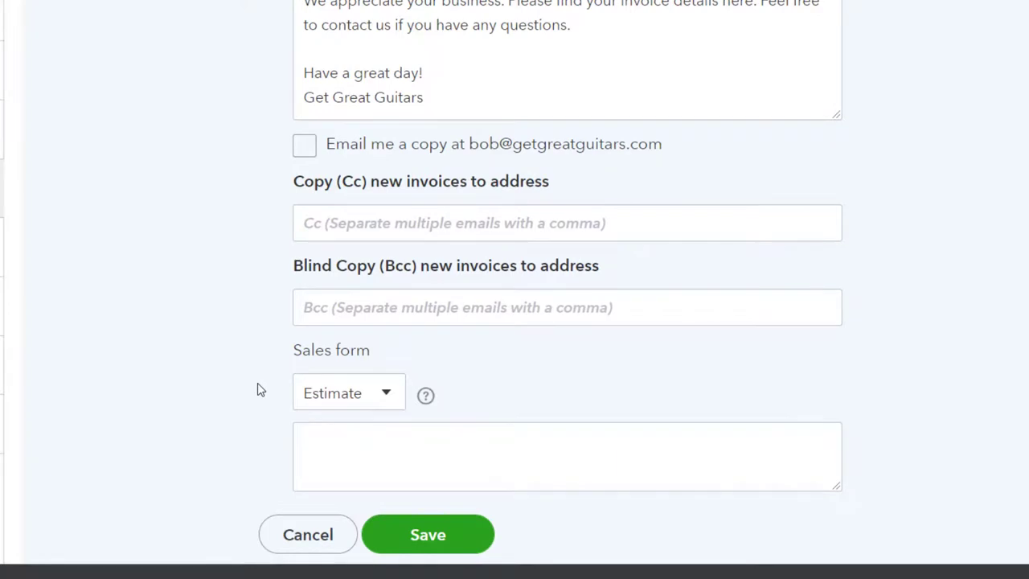
scroll(254, 388, "up", 3)
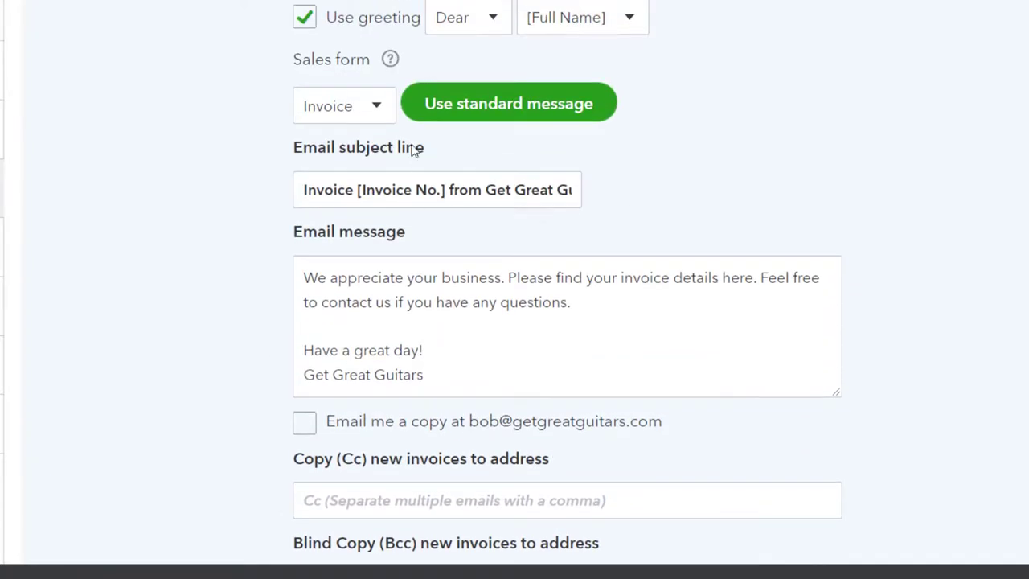
left_click(377, 106)
left_click(333, 181)
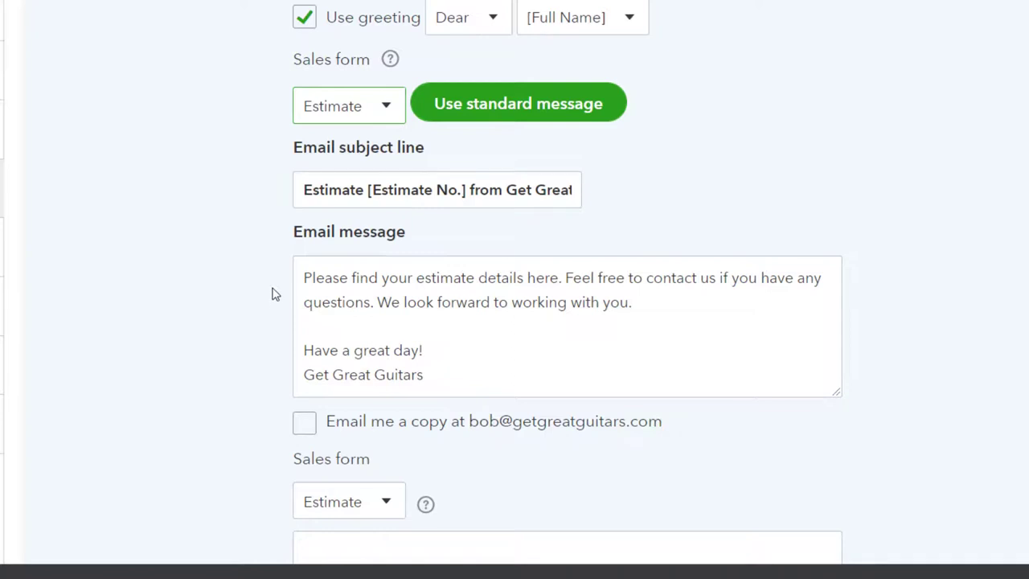
left_click(389, 108)
left_click(345, 217)
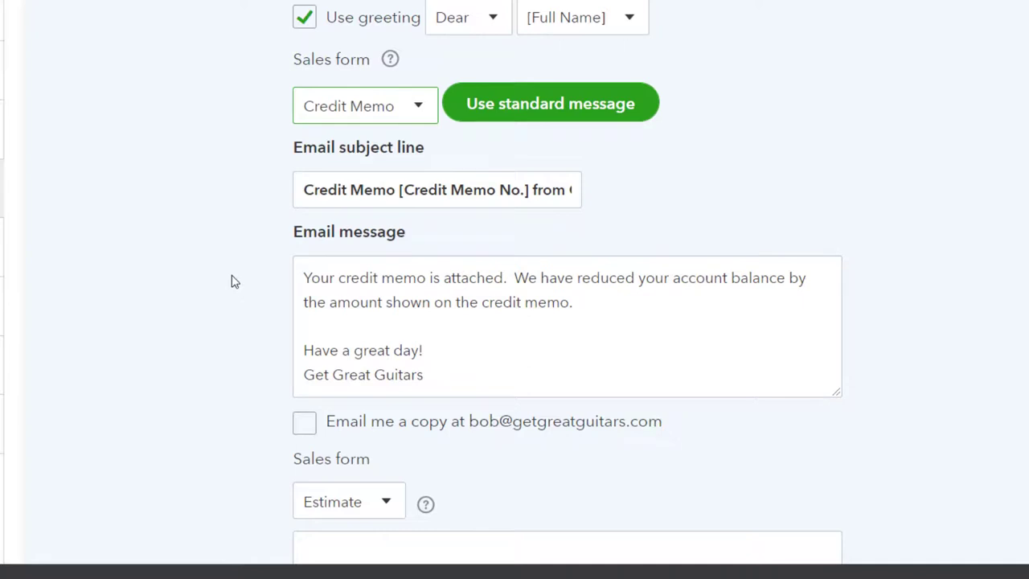
Step: Switch the sales form through Sales Receipt, Statement and Refund Receipt to view the default email subject and message of each
left_click(419, 108)
left_click(367, 256)
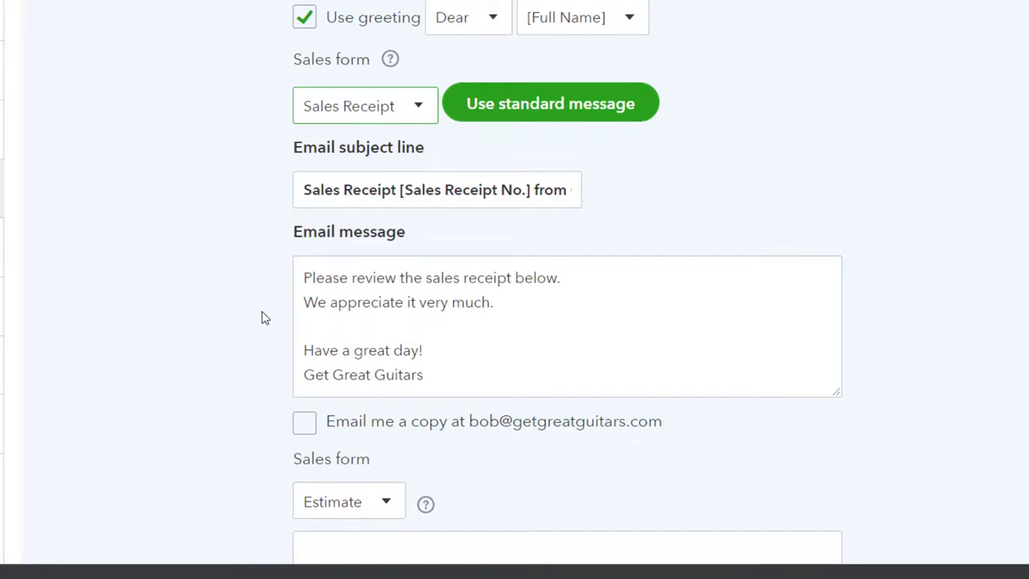
left_click(419, 107)
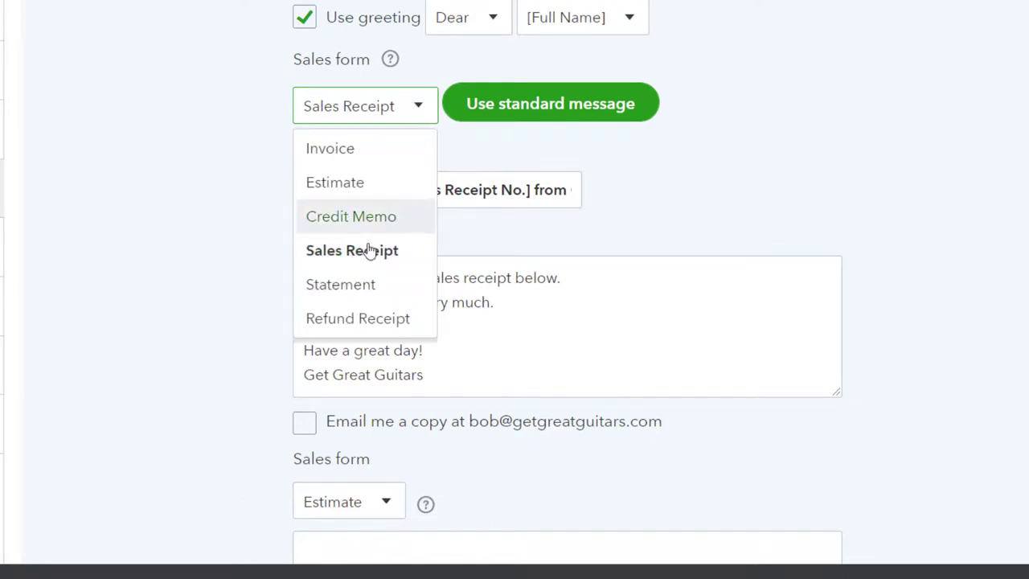
left_click(360, 284)
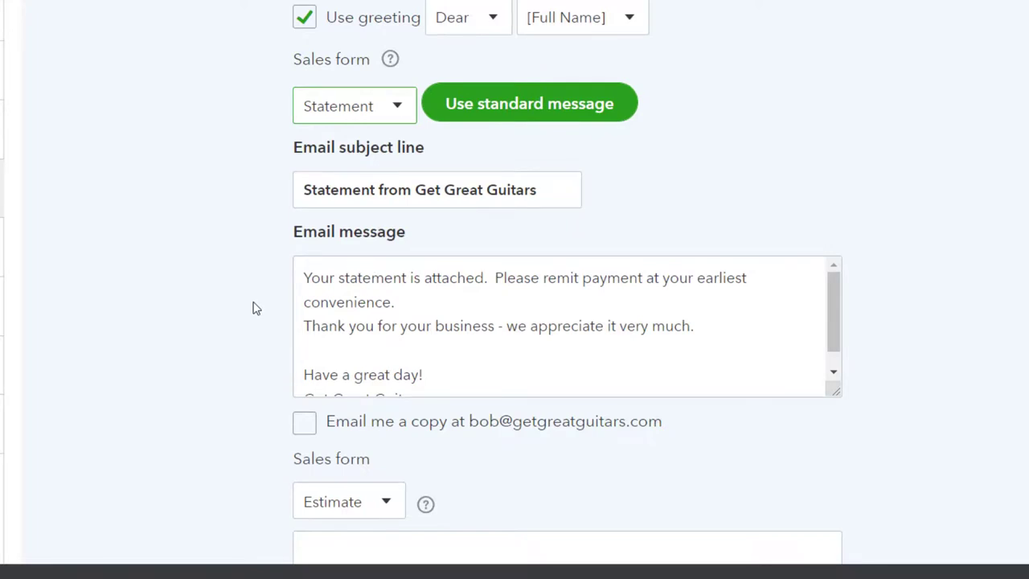
left_click(386, 105)
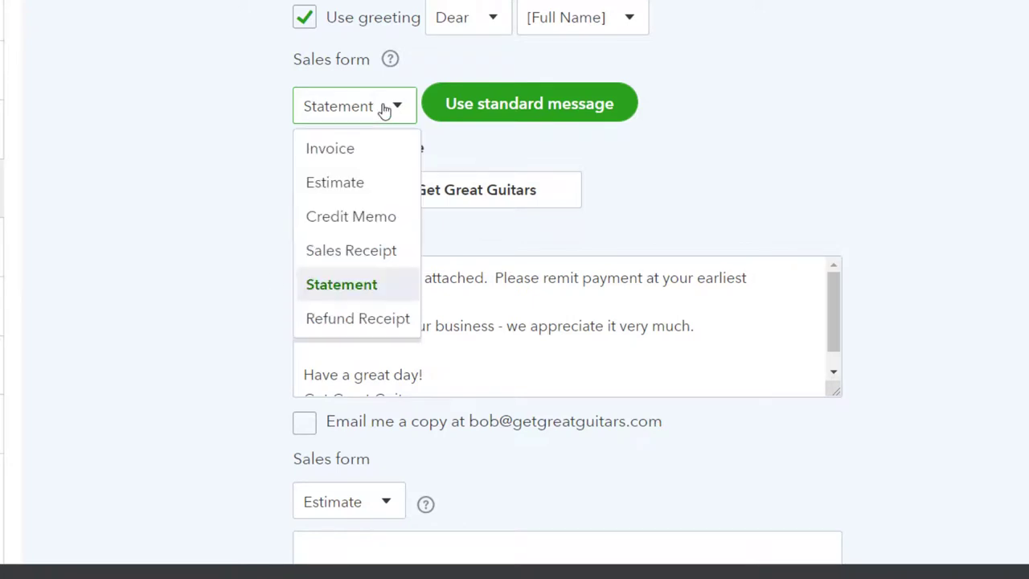
left_click(329, 318)
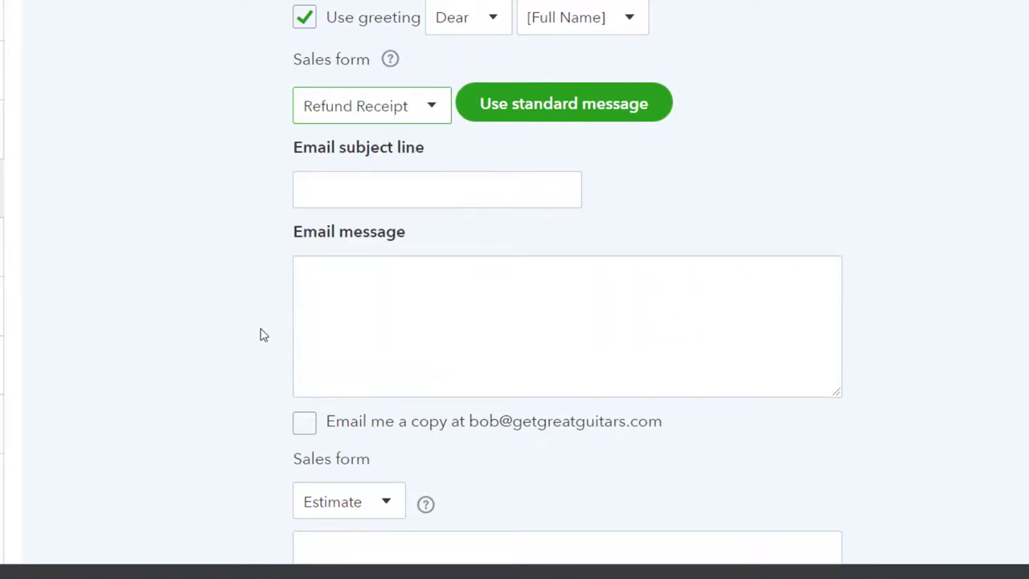
Step: Review the form choices for the second sales form message below the email copy option, keeping Estimate
scroll(261, 333, "down", 2)
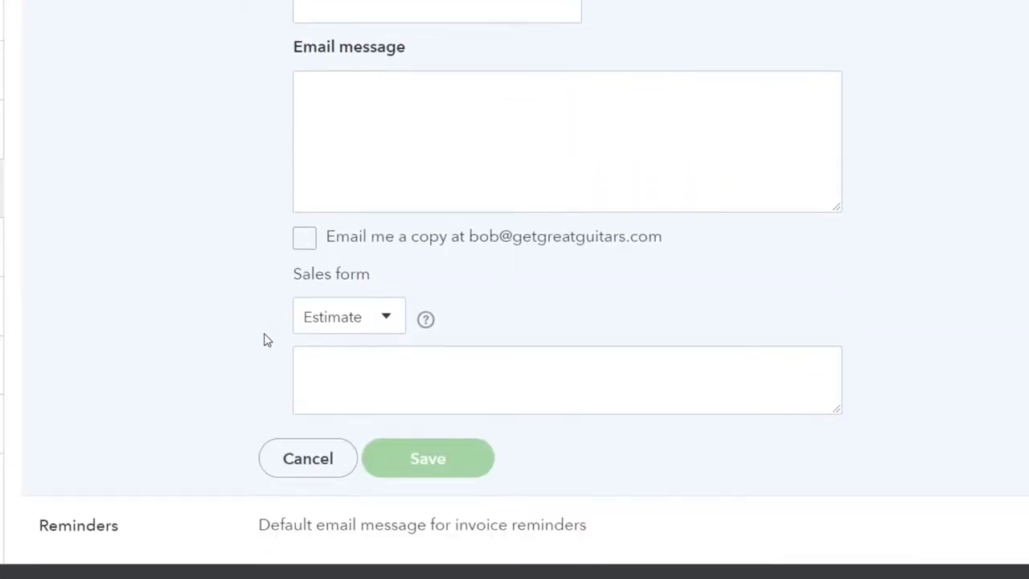
left_click(387, 320)
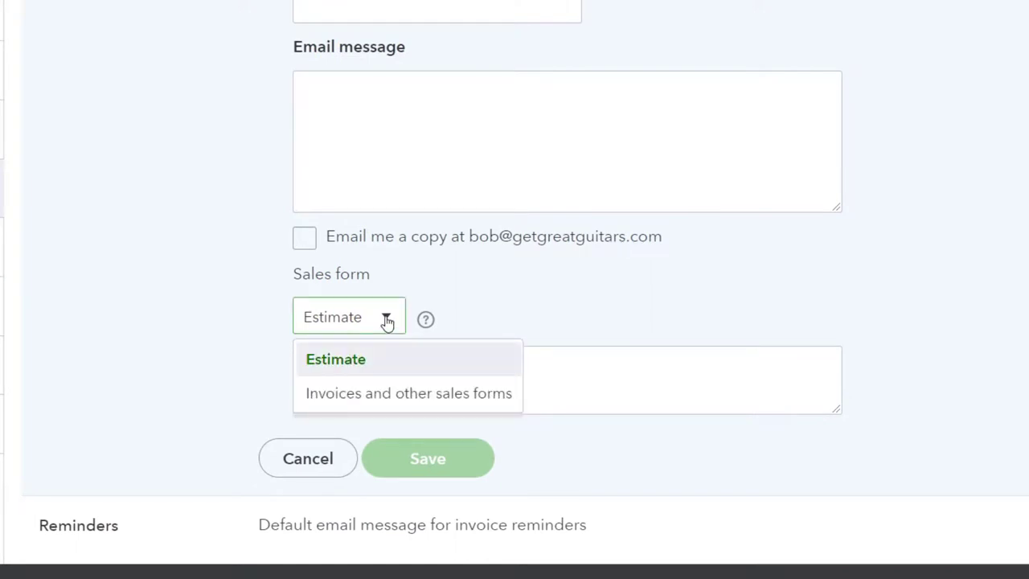
left_click(206, 315)
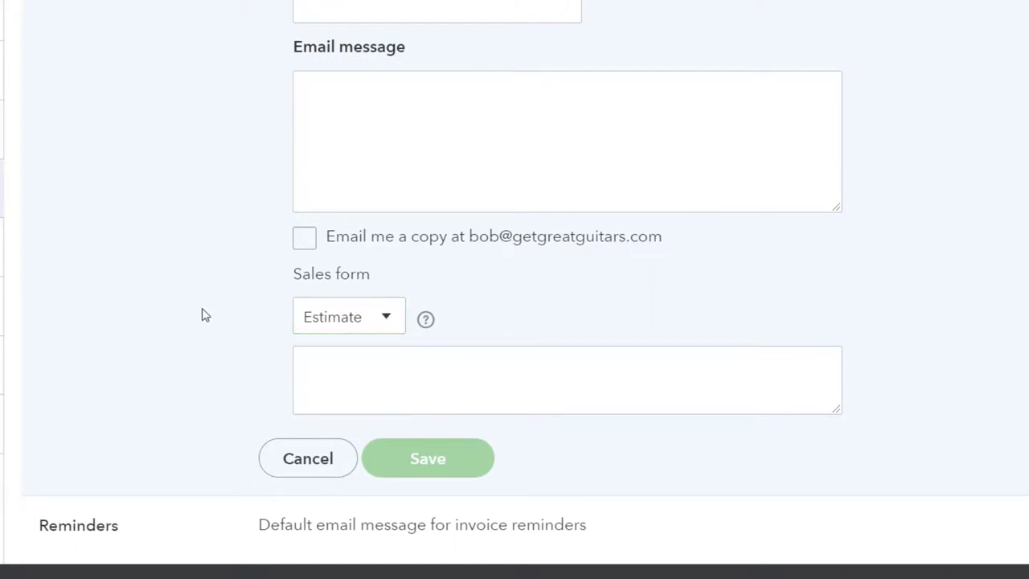
Step: Open the Reminders section, discarding the unsaved changes in Messages
scroll(202, 315, "down", 2)
left_click(200, 361)
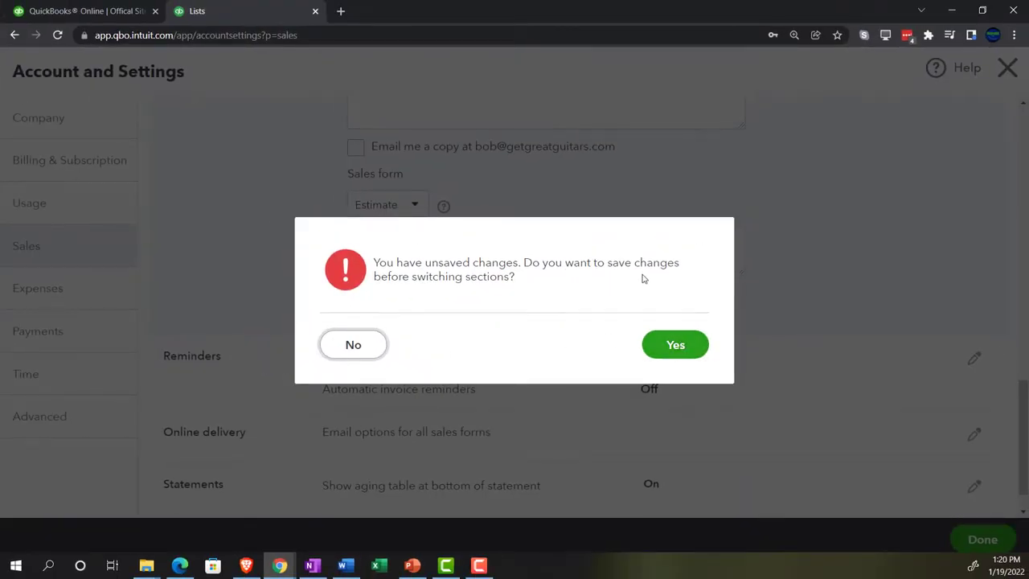
left_click(361, 347)
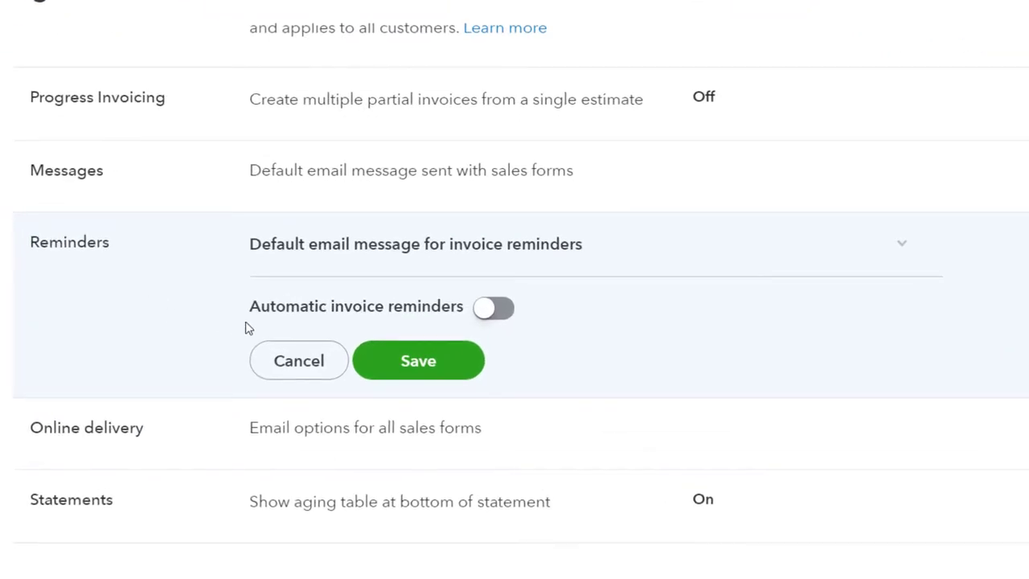
Step: Turn on automatic invoice reminders to review the three reminder schedules around the due date, and turn them off again
left_click(492, 315)
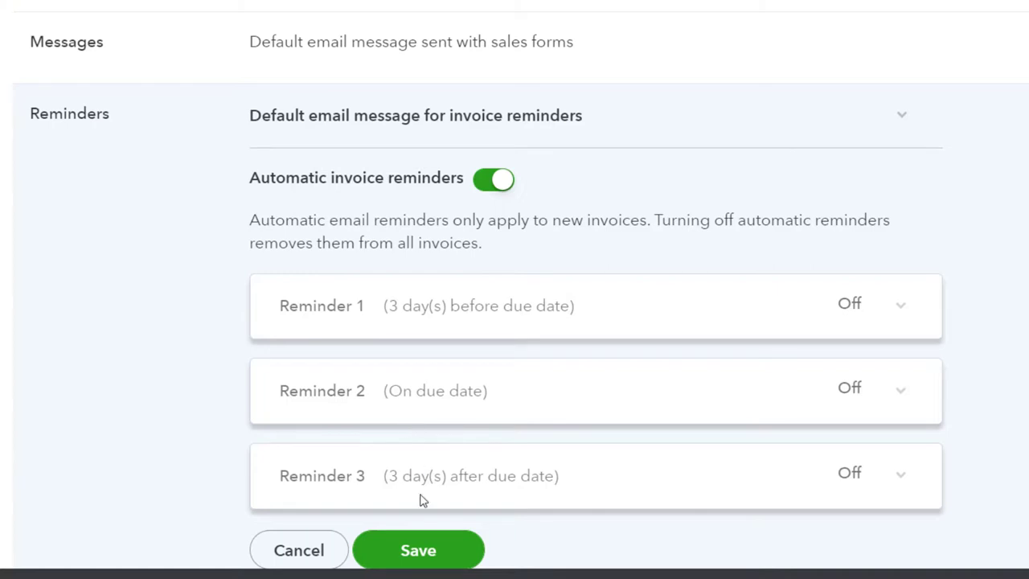
scroll(422, 499, "down", 1)
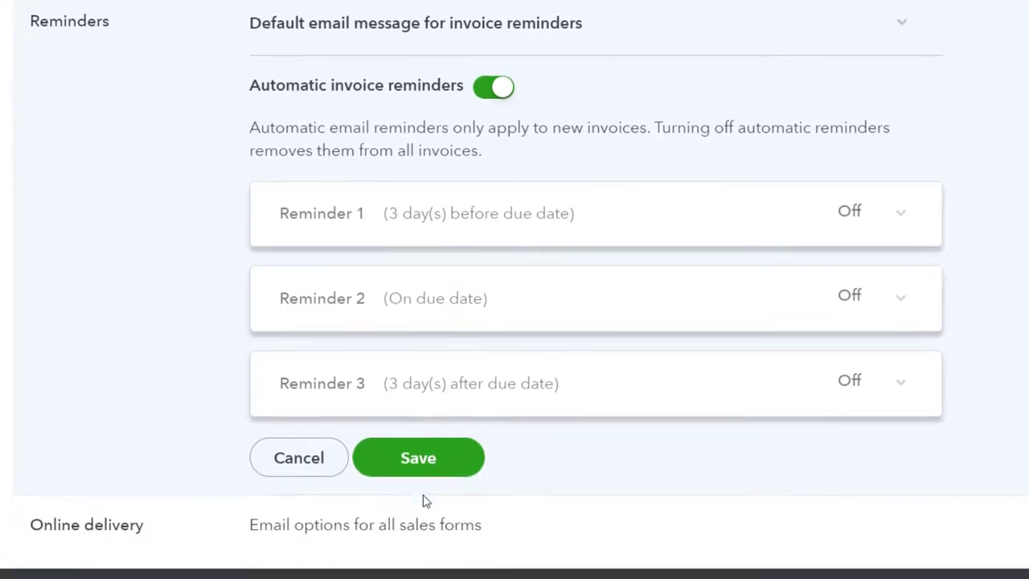
left_click(493, 89)
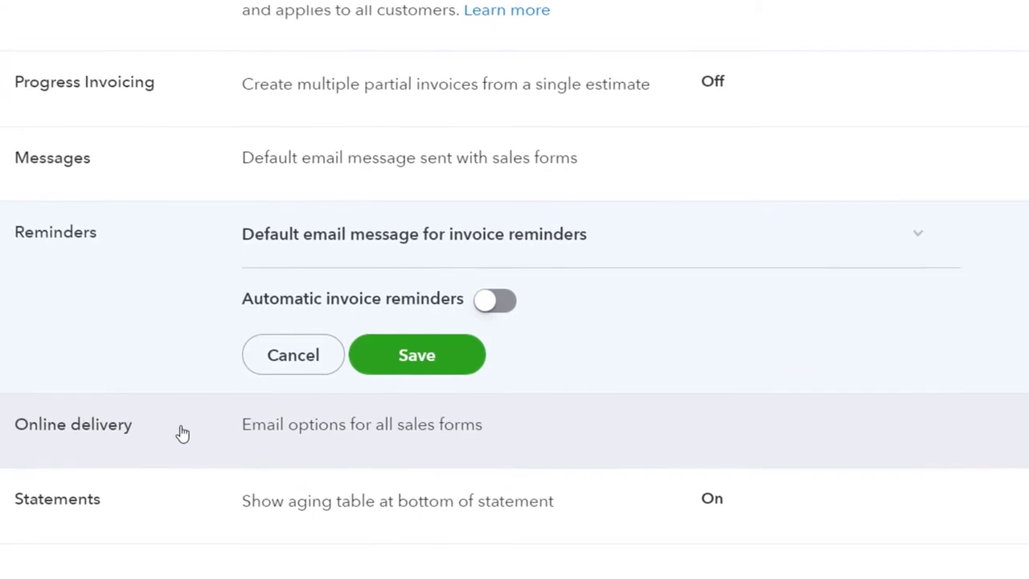
Step: Review the Online delivery email options and the additional invoice formats, keeping Online invoice, and open the Statements section to view its options
left_click(180, 441)
scroll(189, 405, "down", 2)
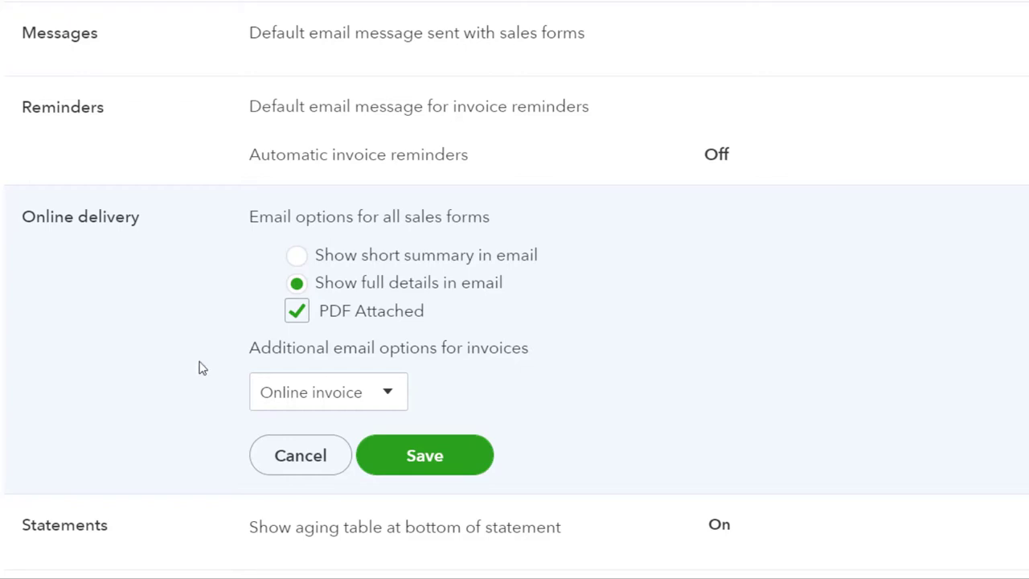
left_click(392, 393)
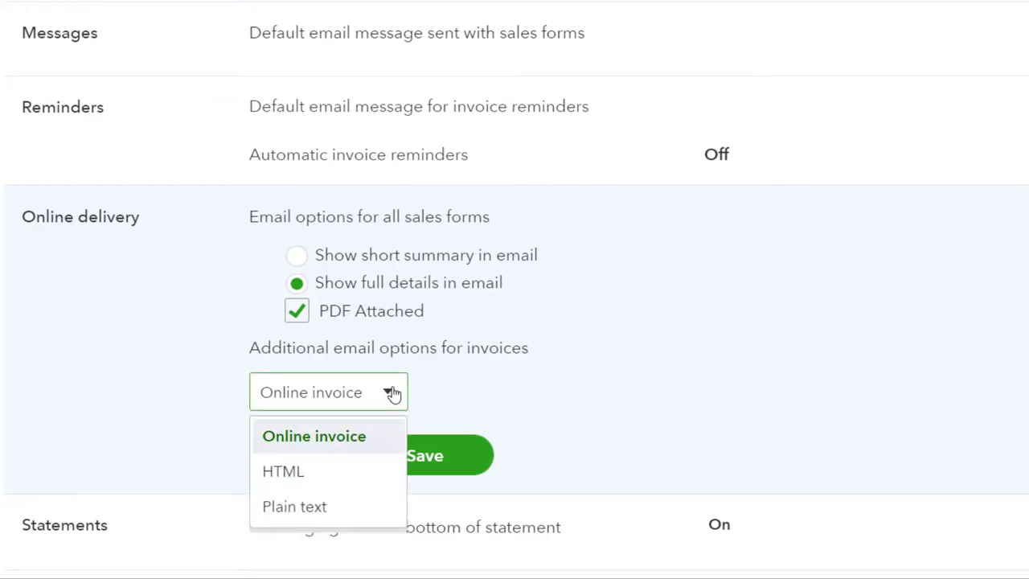
left_click(391, 393)
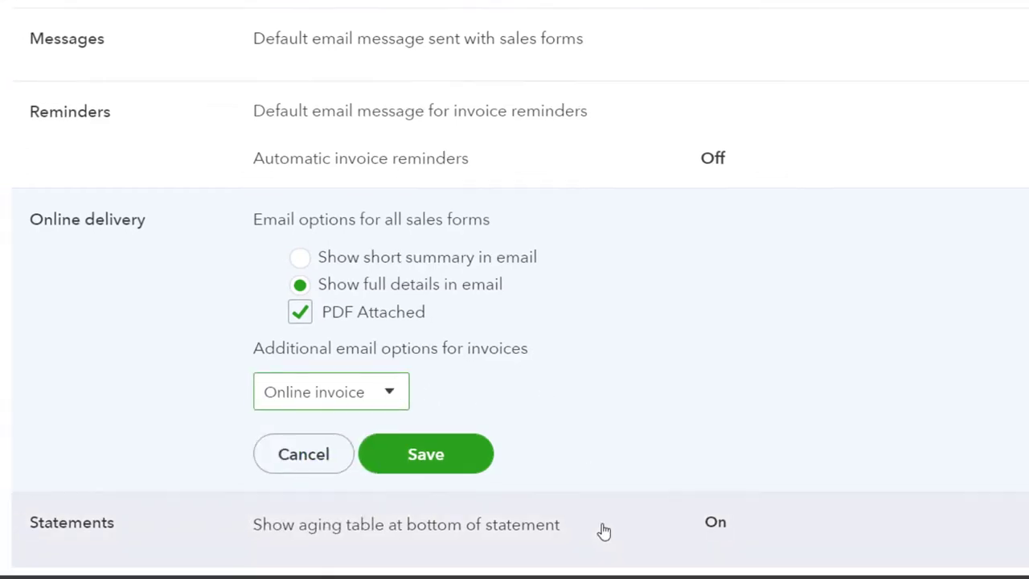
left_click(602, 531)
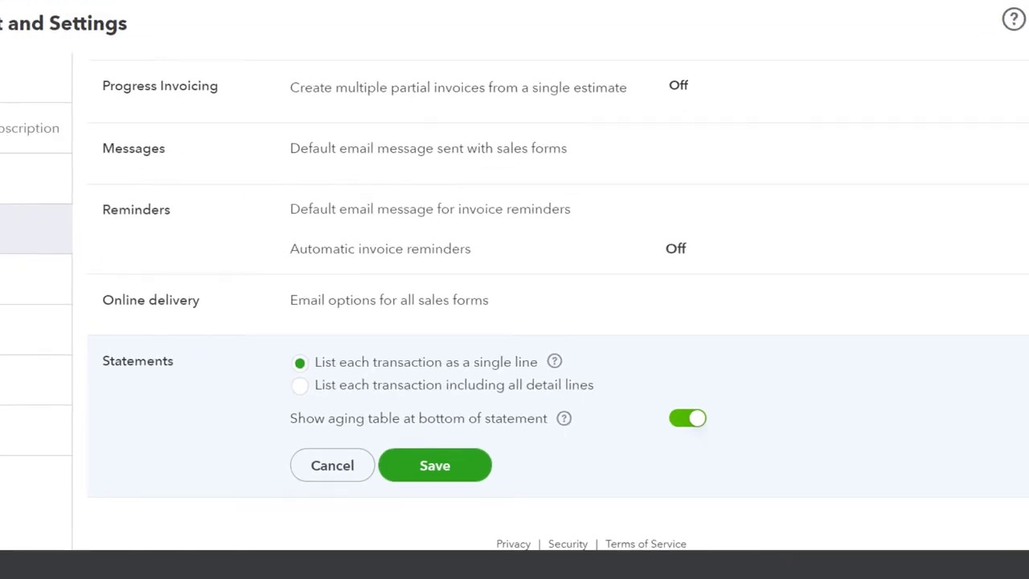
Step: Close Account and Settings and go to the Get things done page
left_click(1004, 67)
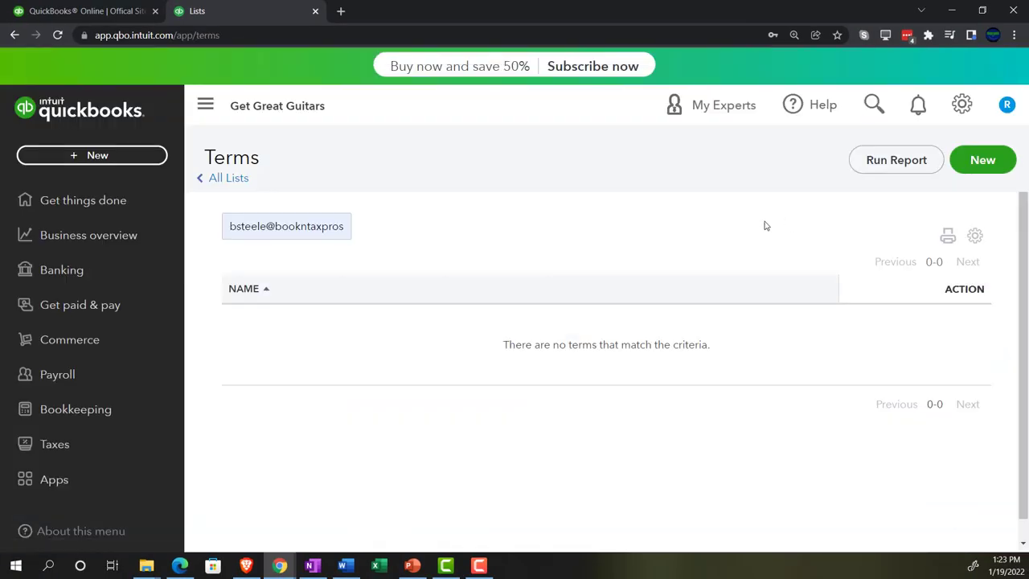
left_click(50, 207)
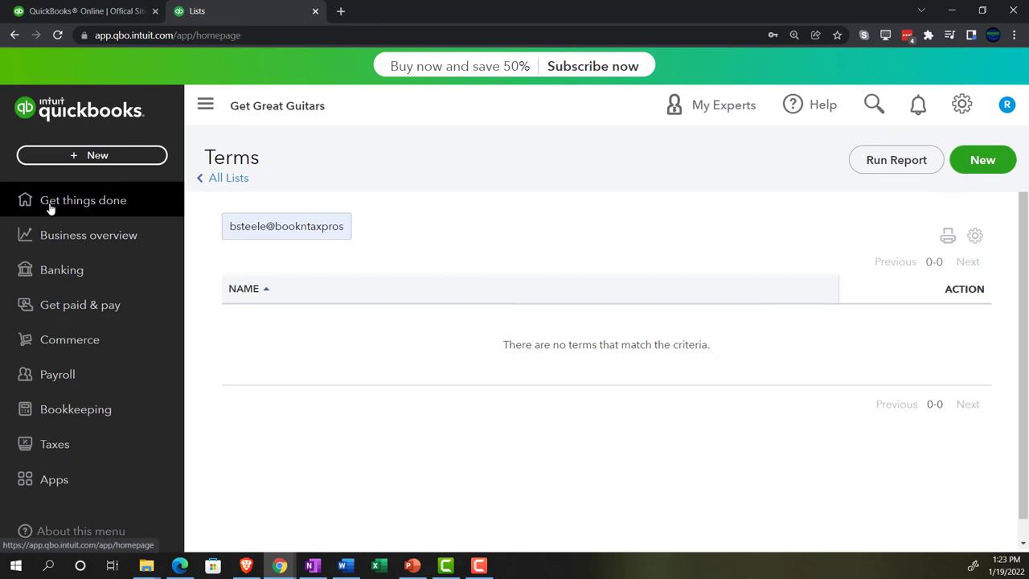